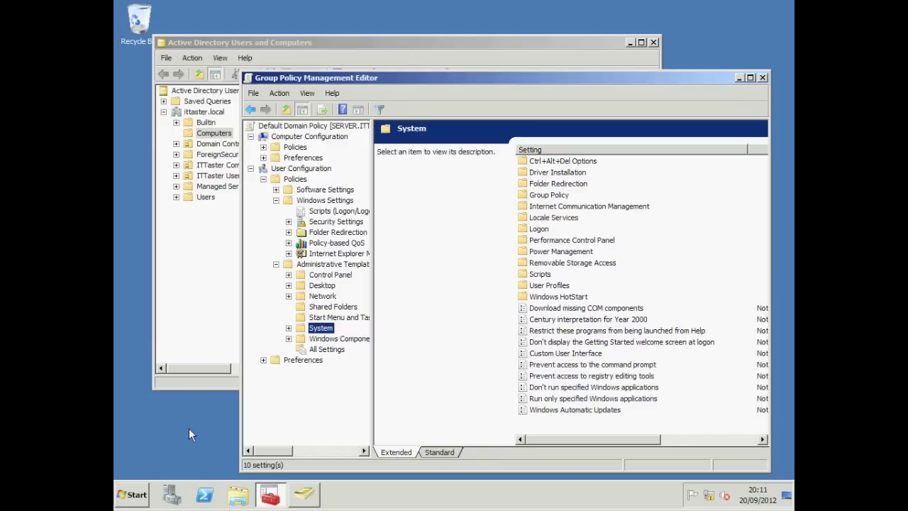
Close the policy editor, review the ITTaster Computers and ITTaster Users OUs, then close ADUC.
left_click(763, 77)
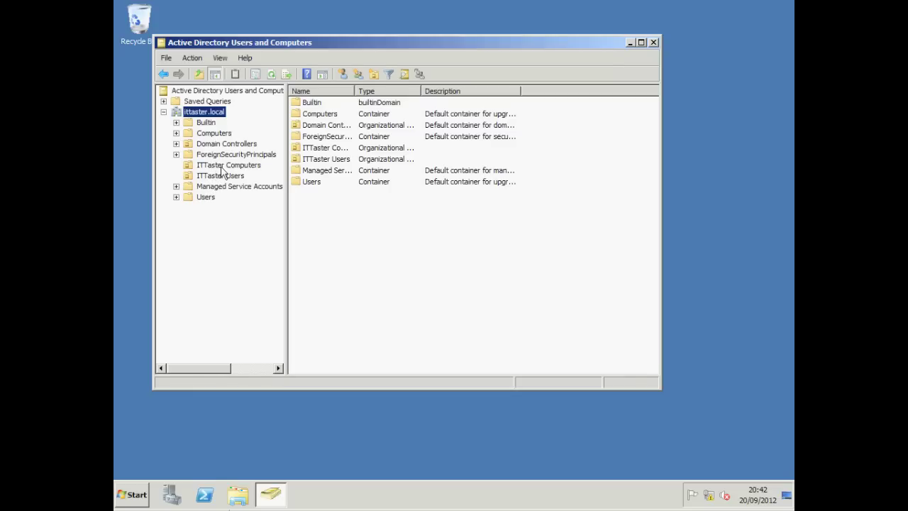
left_click(220, 167)
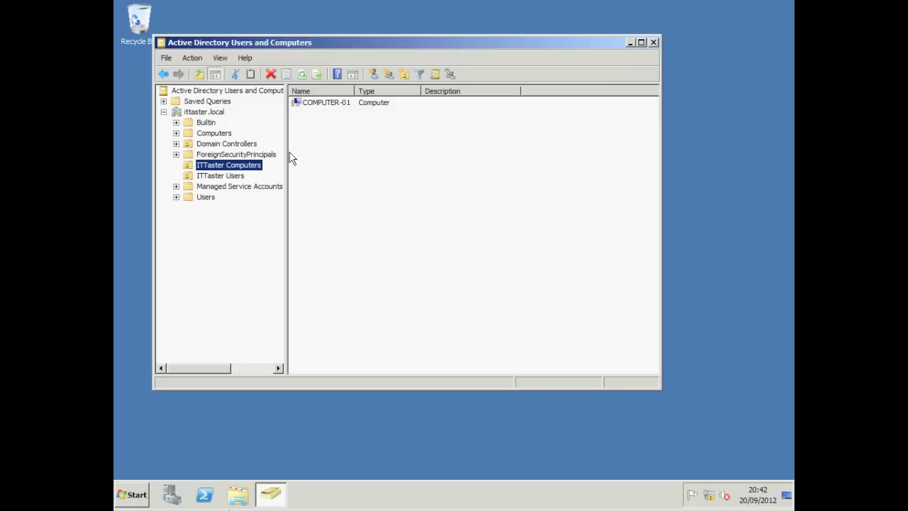
left_click(218, 178)
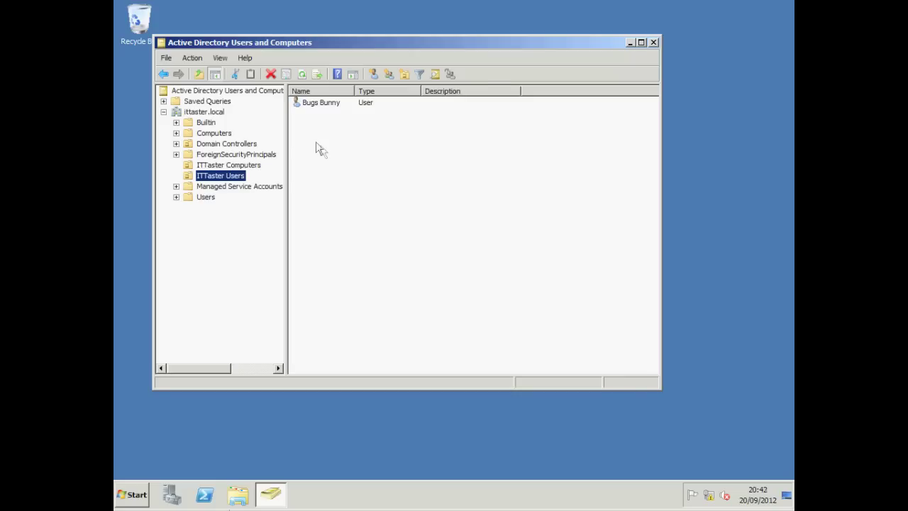
left_click(655, 43)
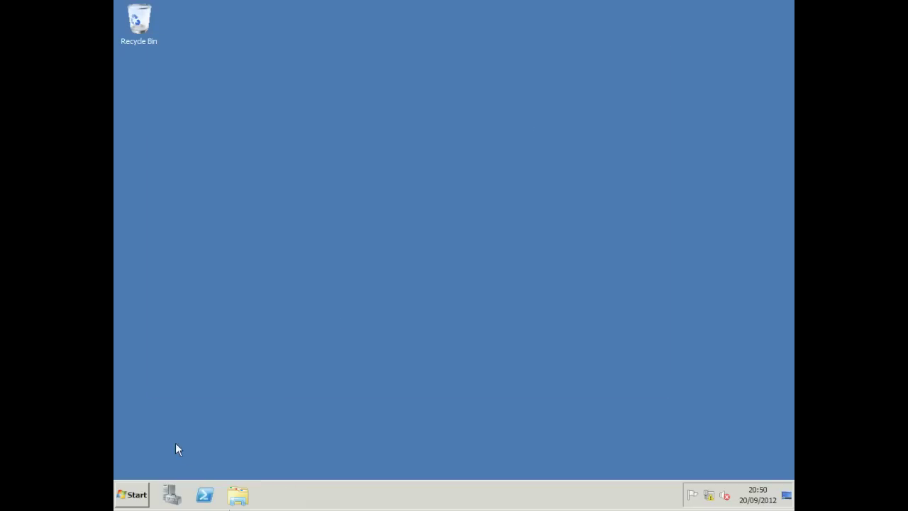
Launch Group Policy Management from Administrative Tools on the Start menu.
left_click(135, 494)
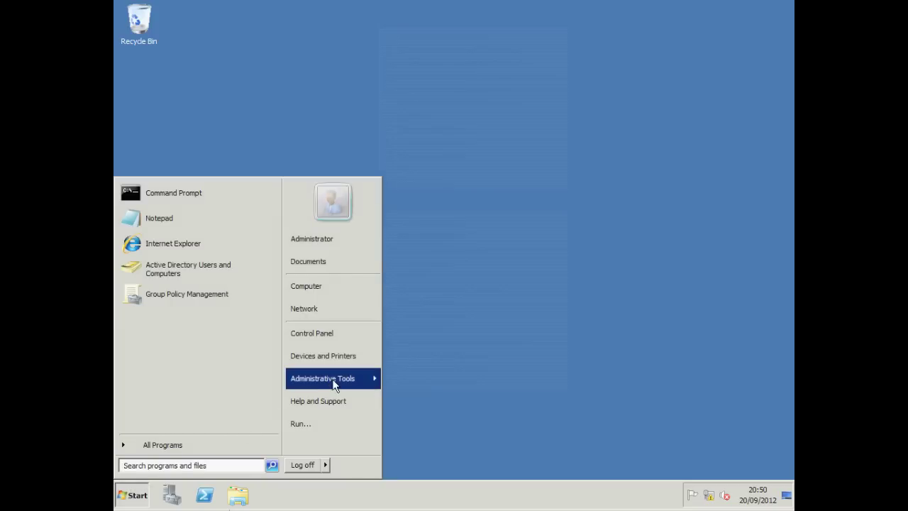
mouse_move(332, 383)
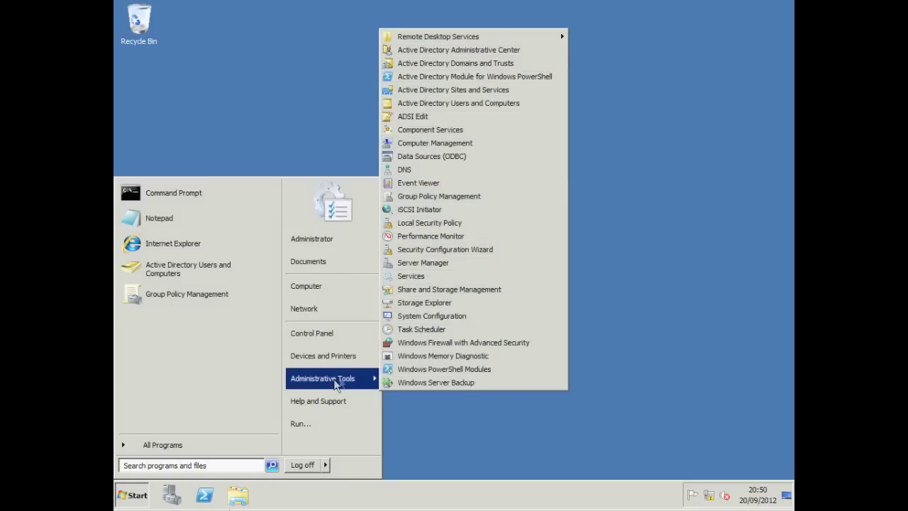
left_click(417, 197)
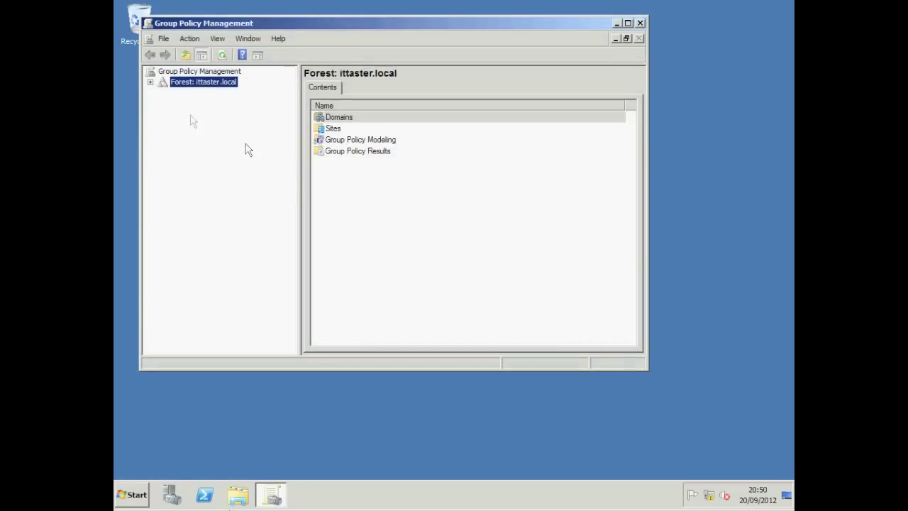
Expand Forest, Domains, ittaster.local and Domain Controllers, widen the tree pane, and maximize the console.
left_click(150, 83)
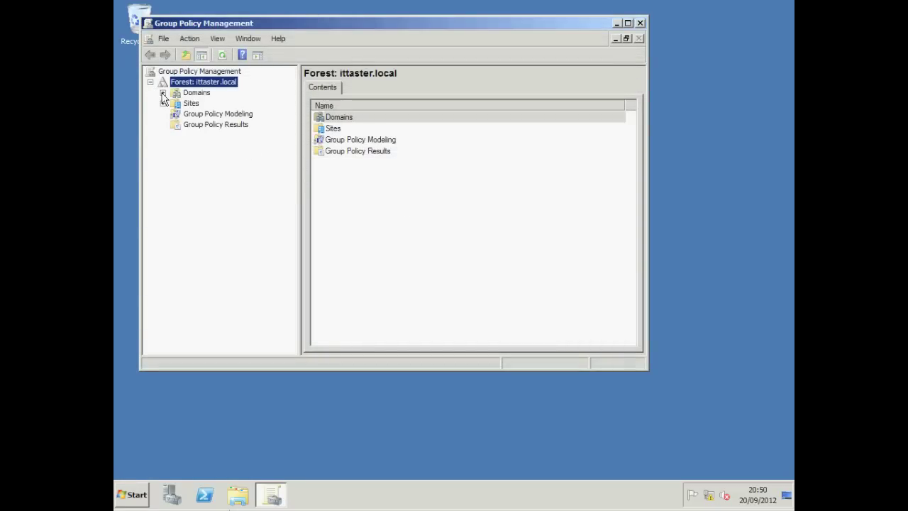
left_click(163, 93)
left_click(175, 103)
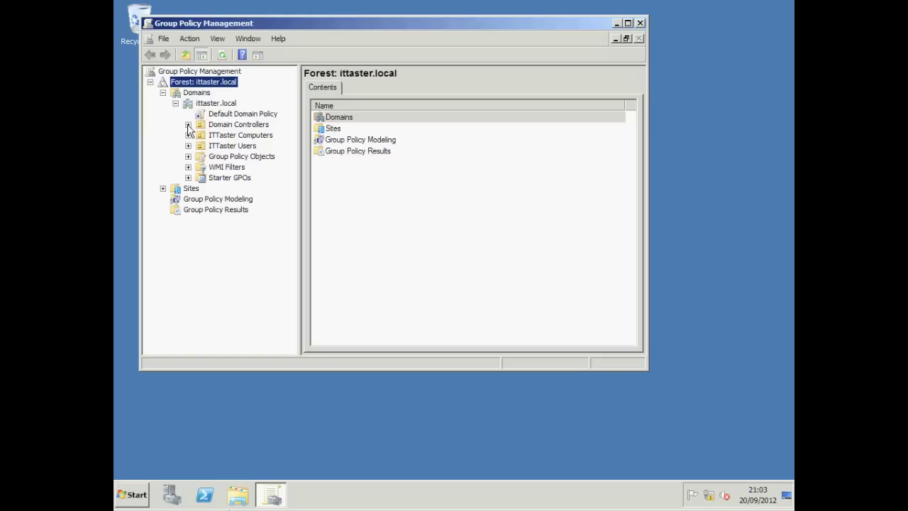
left_click(188, 125)
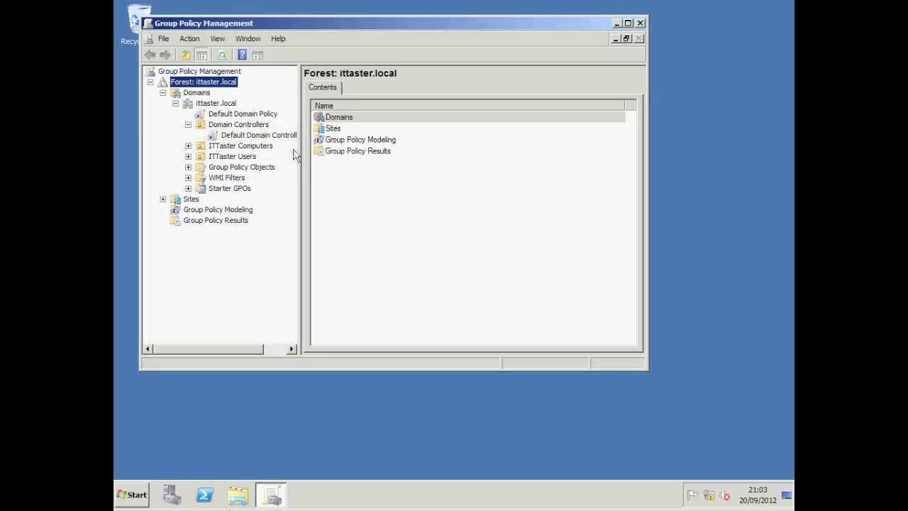
left_click_drag(299, 150, 330, 151)
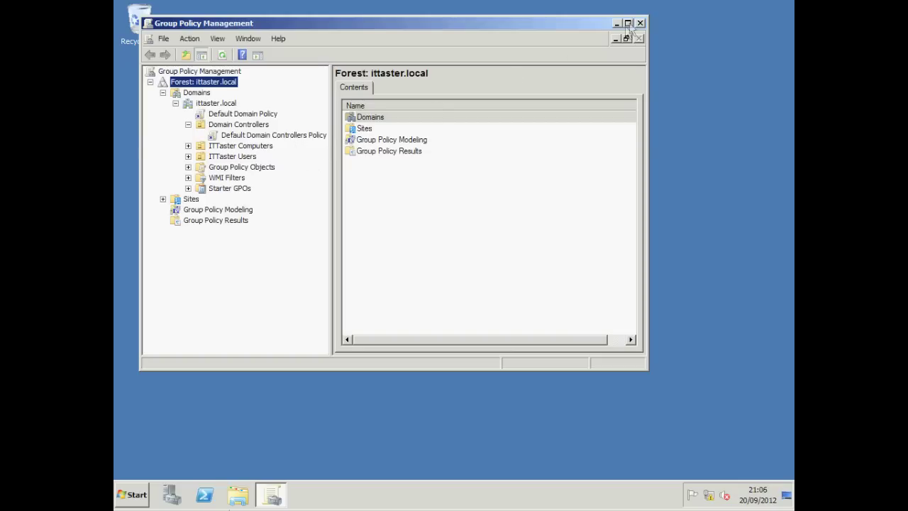
left_click(628, 23)
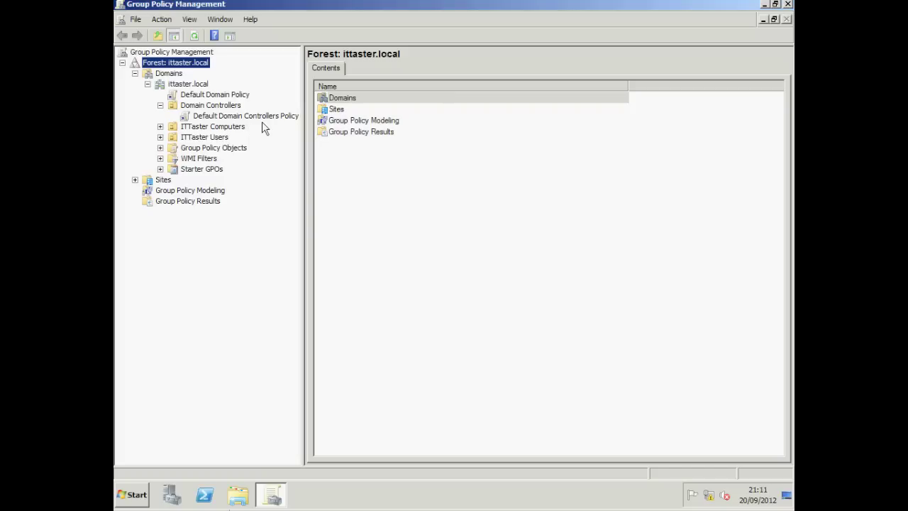
Create 'ITTaster User GPO' linked to ITTaster Users, then expand Group Policy Objects and ITTaster Users.
right_click(220, 139)
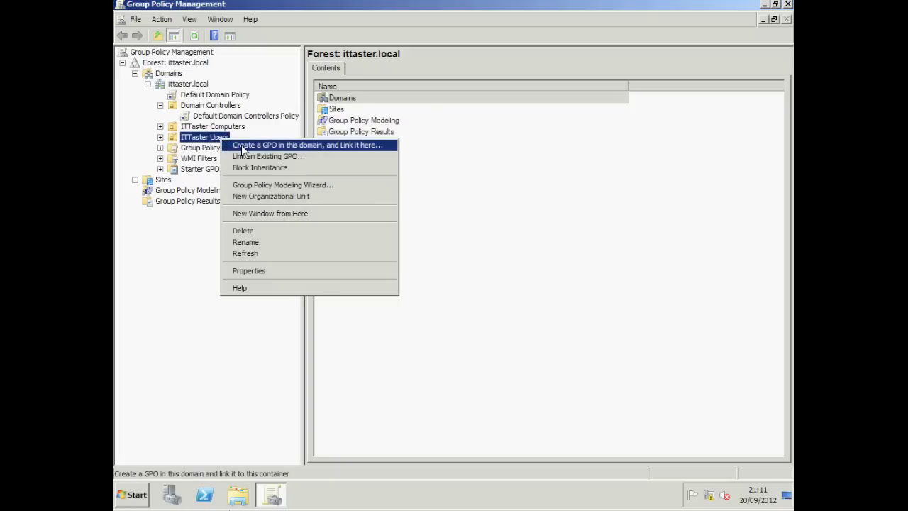
left_click(242, 147)
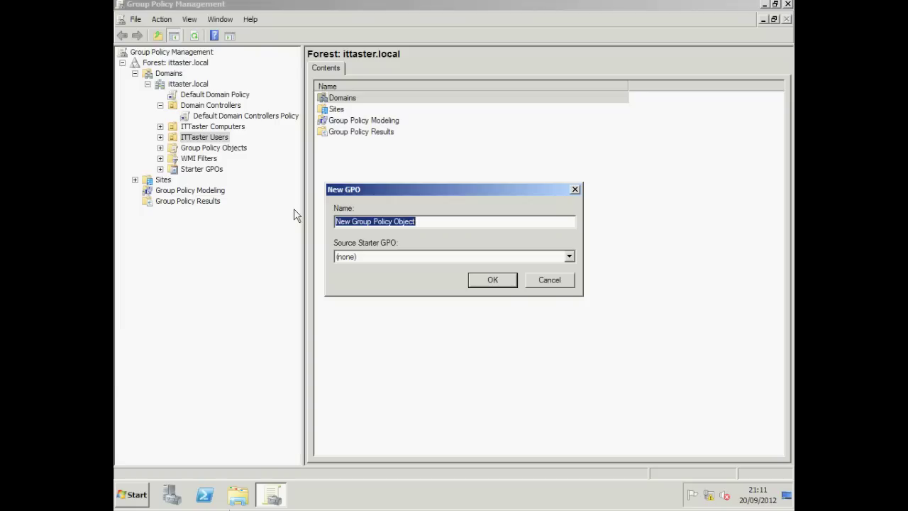
type("ITT")
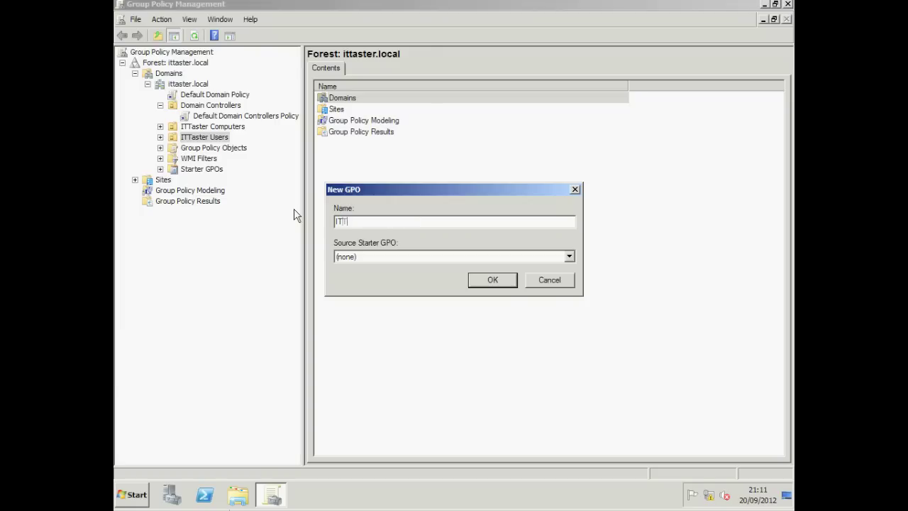
type("aster")
type("ser GPO")
left_click(490, 281)
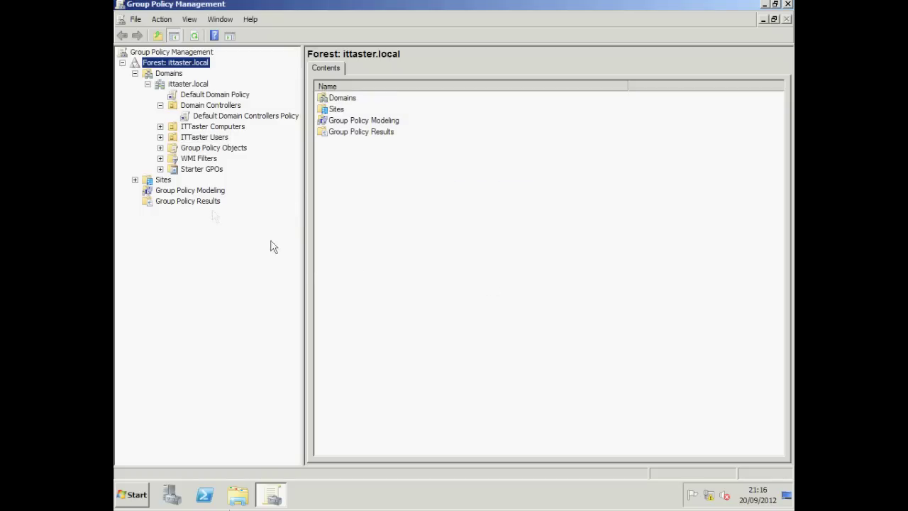
left_click(161, 148)
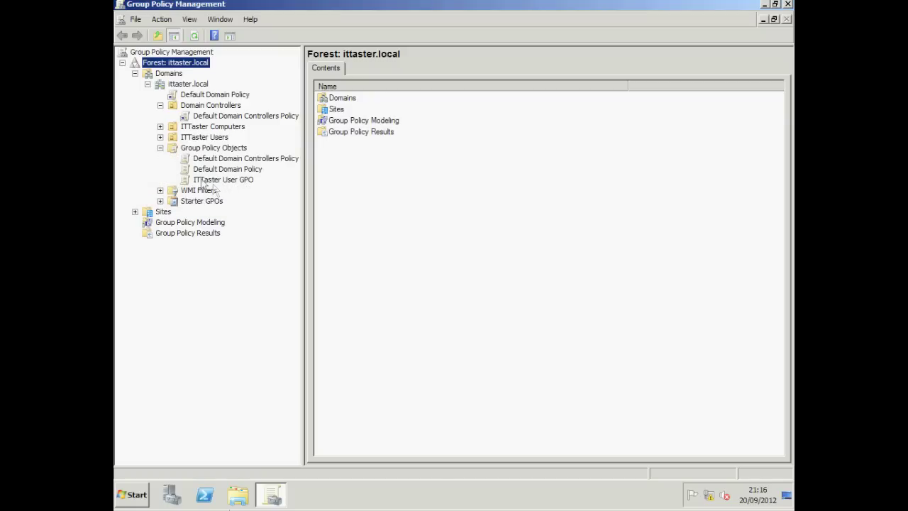
left_click(160, 137)
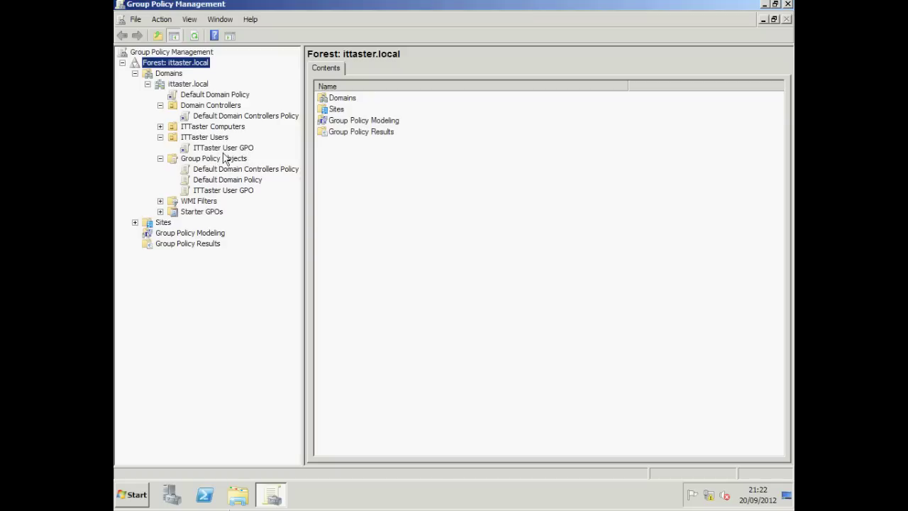
Edit ITTaster User GPO and expand User Configuration > Policies > Administrative Templates.
right_click(223, 150)
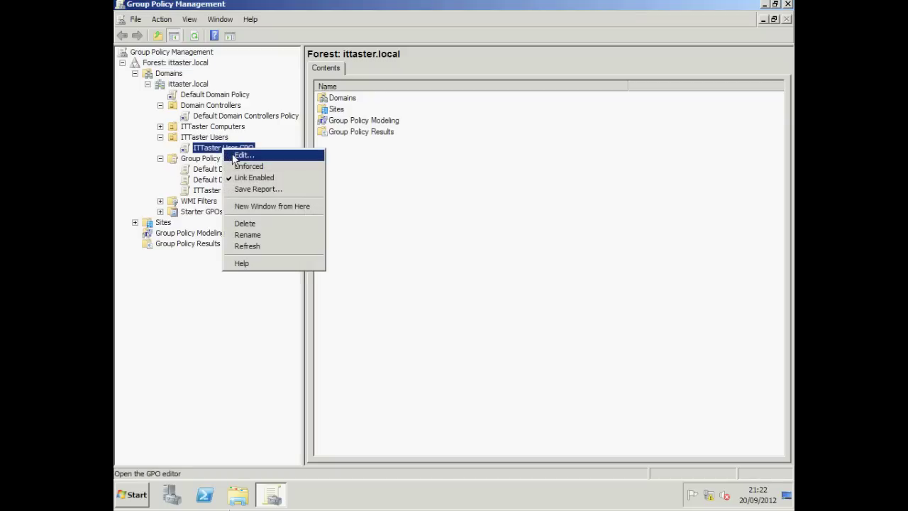
left_click(241, 155)
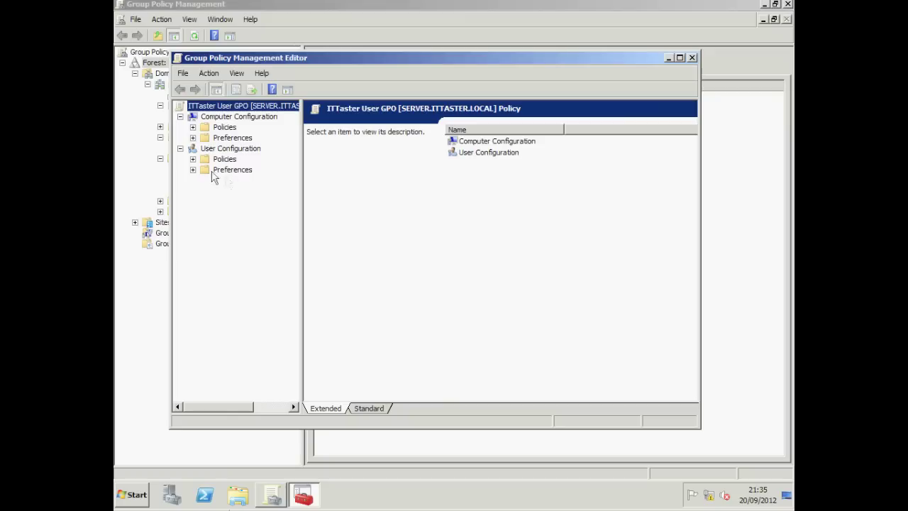
left_click(193, 160)
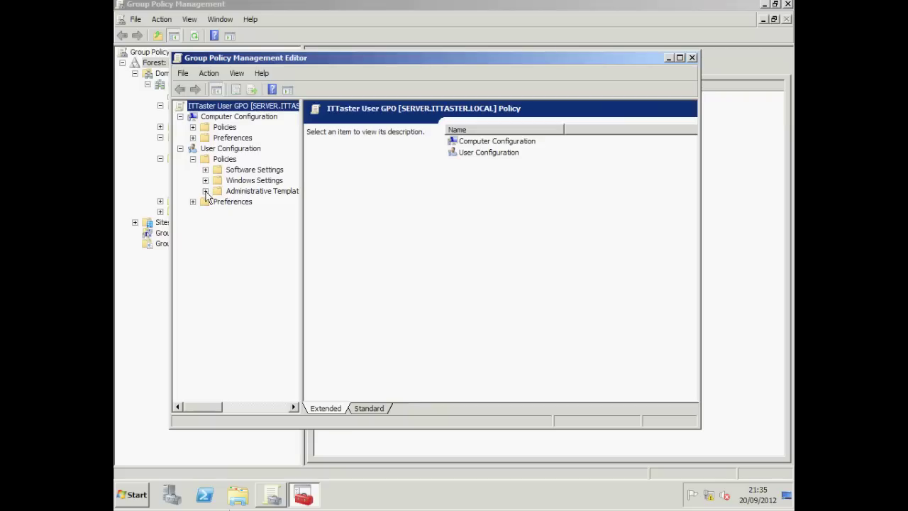
left_click(205, 191)
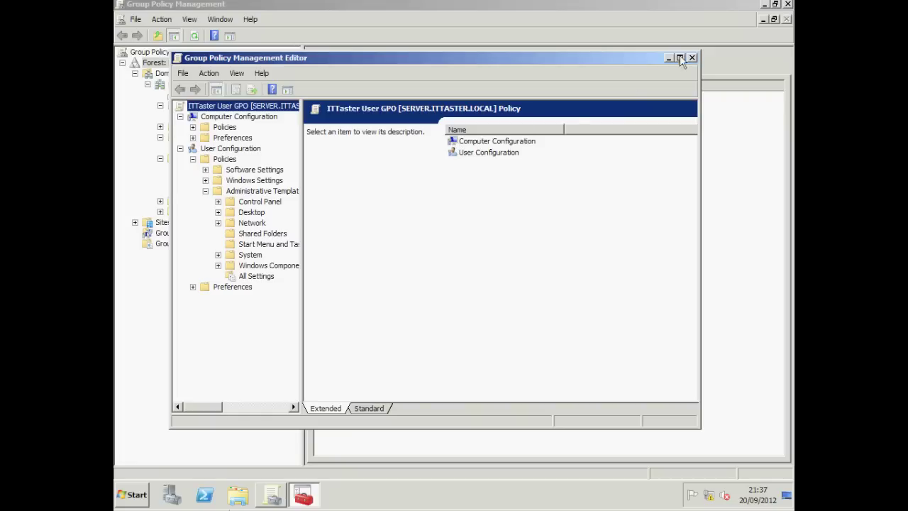
Maximize the editor, widen the tree pane, and select Administrative Templates > Control Panel.
left_click(680, 58)
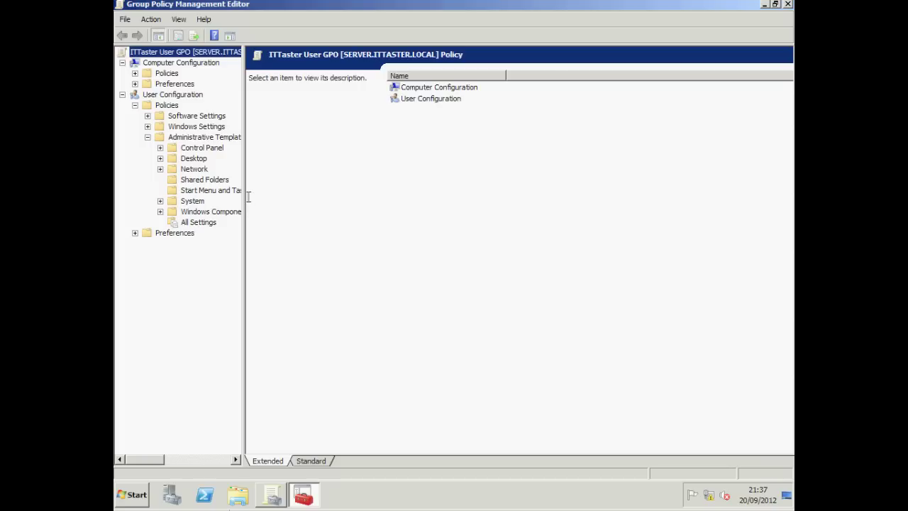
left_click_drag(245, 198, 293, 199)
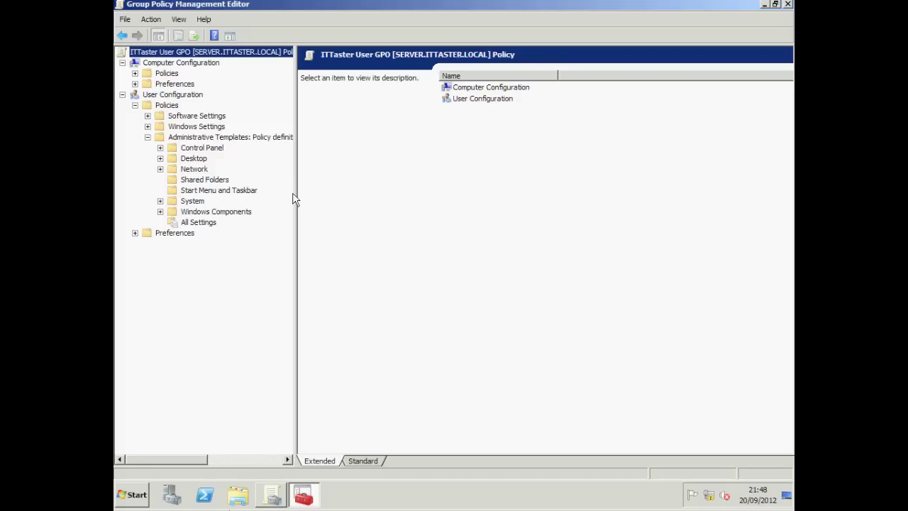
left_click(202, 149)
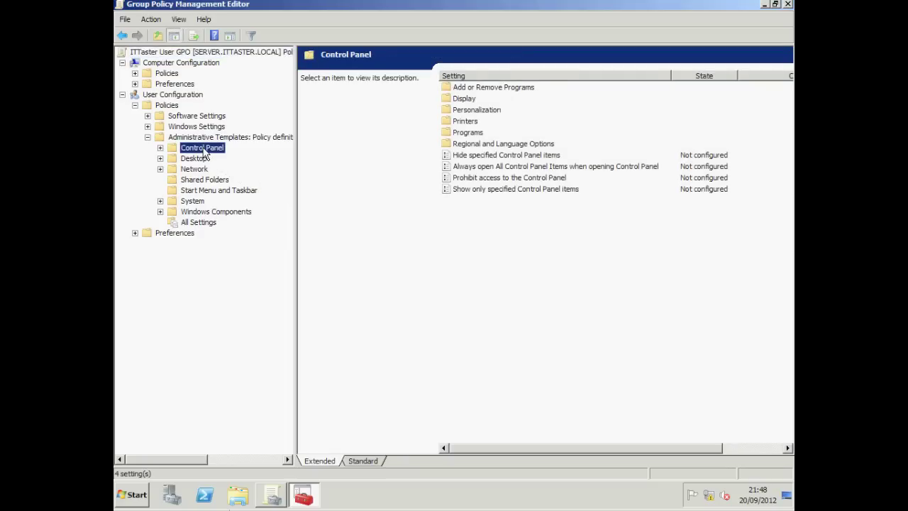
Set the Prohibit access to the Control Panel policy to Enabled.
right_click(459, 180)
left_click(475, 187)
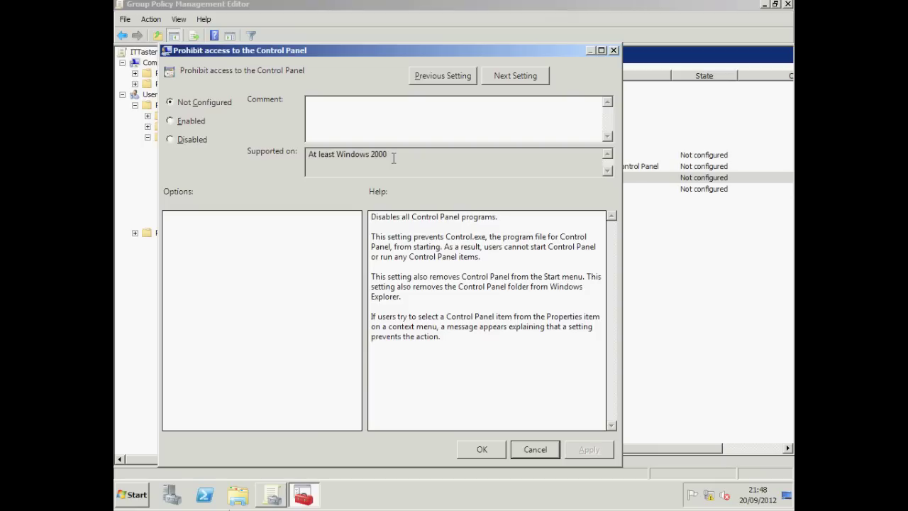
left_click_drag(394, 158, 304, 157)
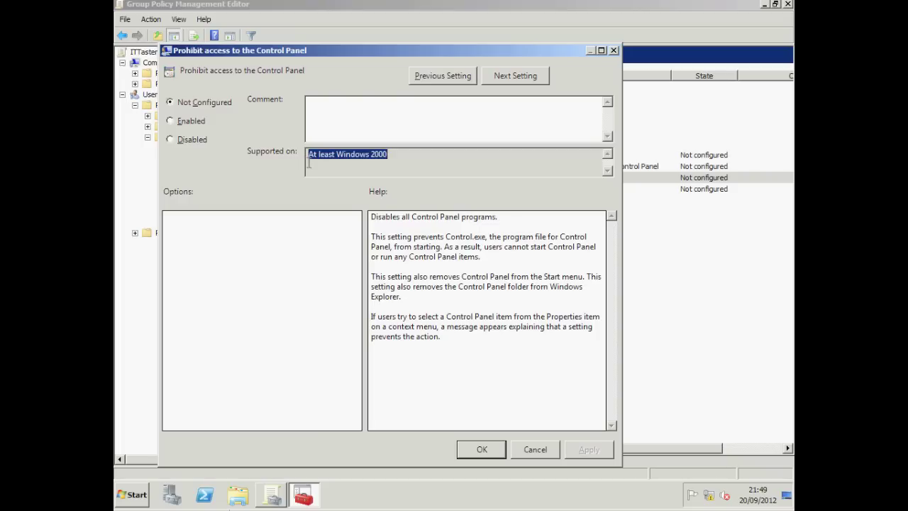
left_click(309, 164)
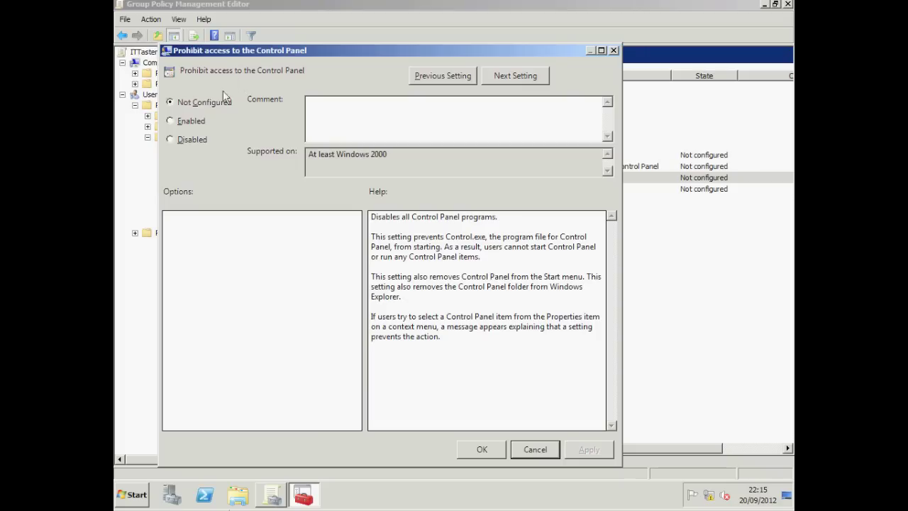
left_click(170, 121)
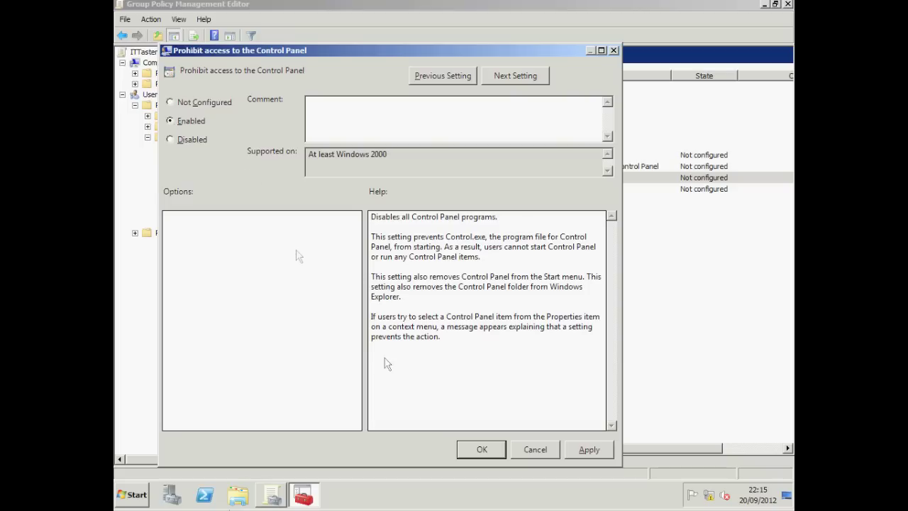
left_click(479, 449)
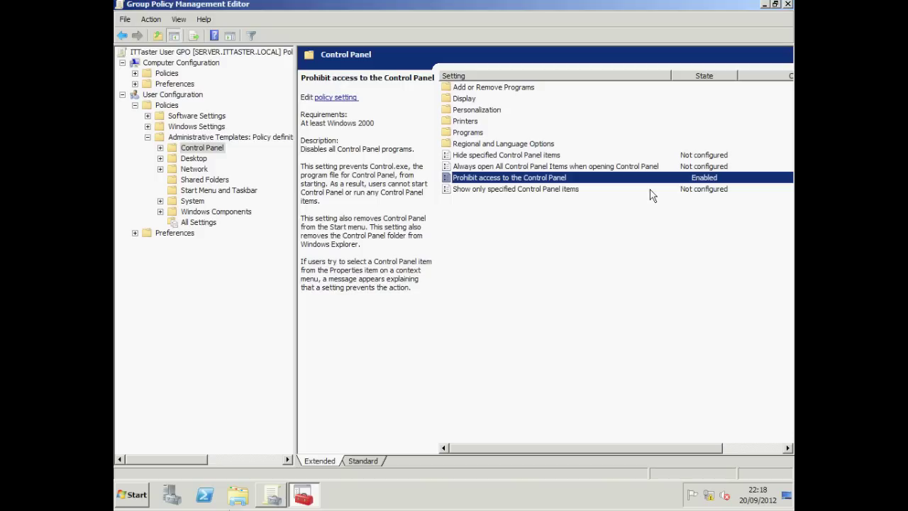
In Internet Explorer Maintenance > Connection, enable Proxy Settings with HTTP proxy 'proxy' on port 8080.
left_click(147, 128)
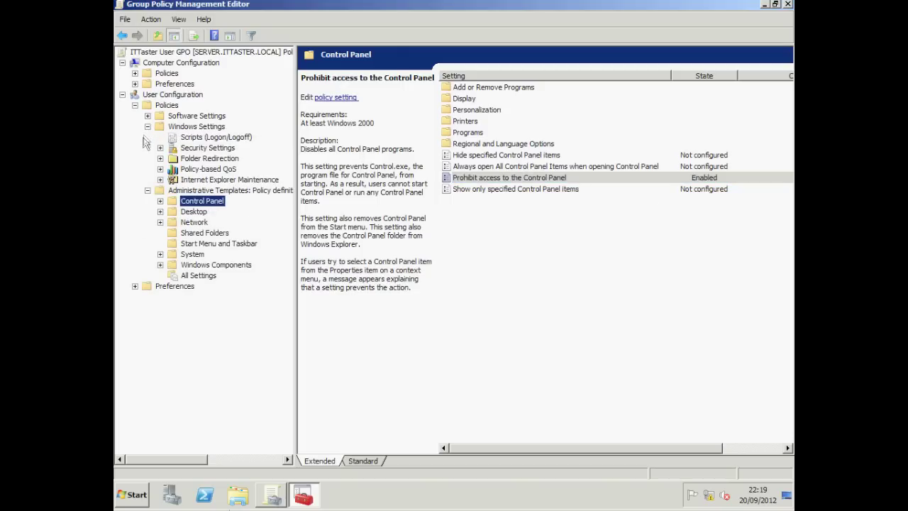
left_click(186, 181)
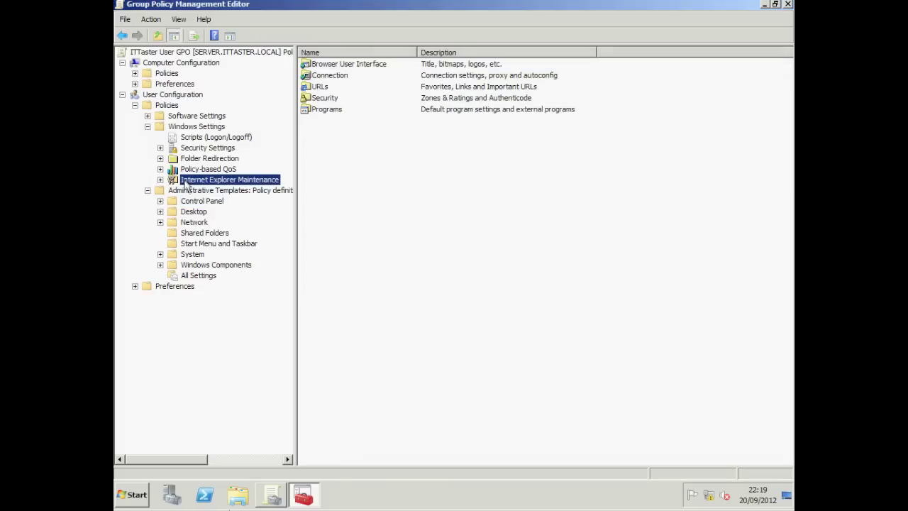
double_click(321, 77)
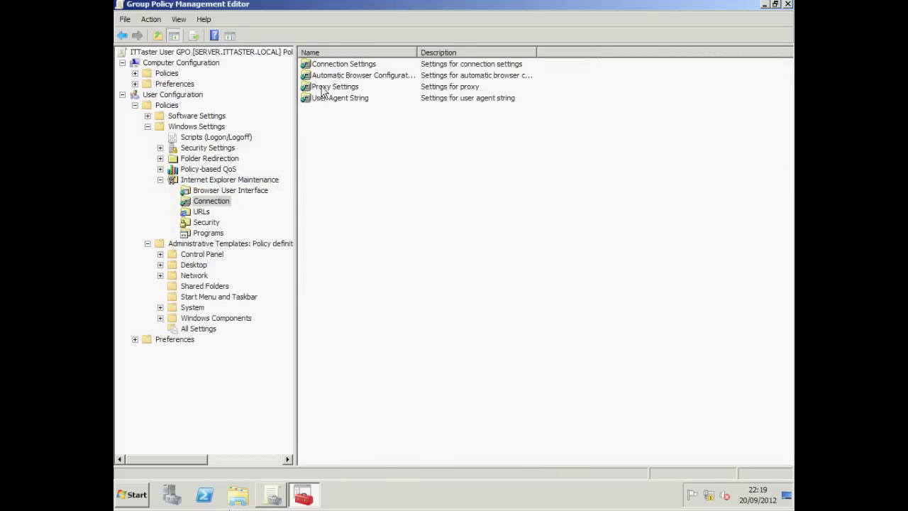
double_click(322, 87)
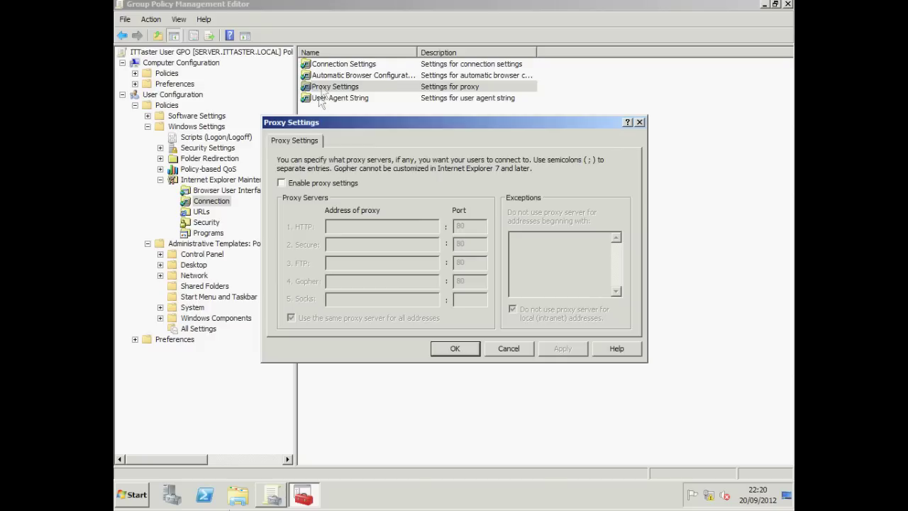
left_click(282, 183)
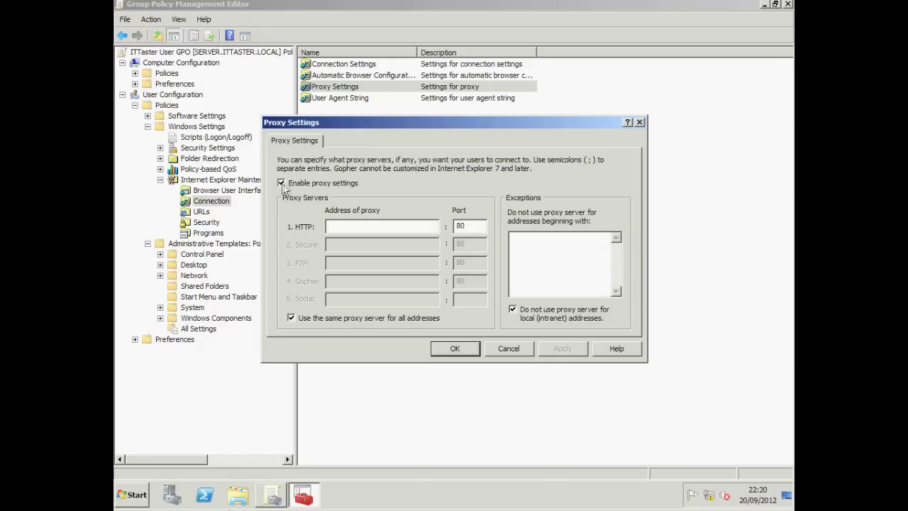
left_click(333, 229)
type("proxy")
left_click(465, 225)
type("80")
left_click(458, 348)
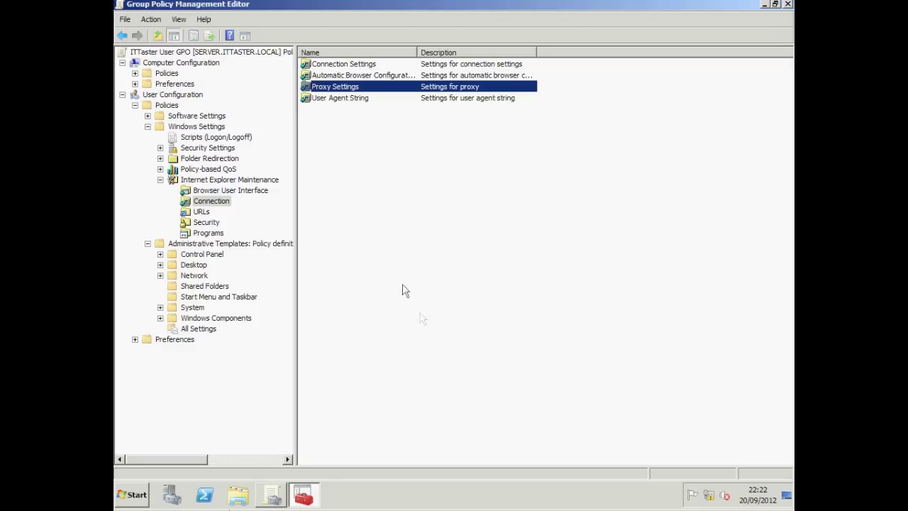
Untick Automatically detect configuration settings in Automatic Browser Configuration.
double_click(340, 75)
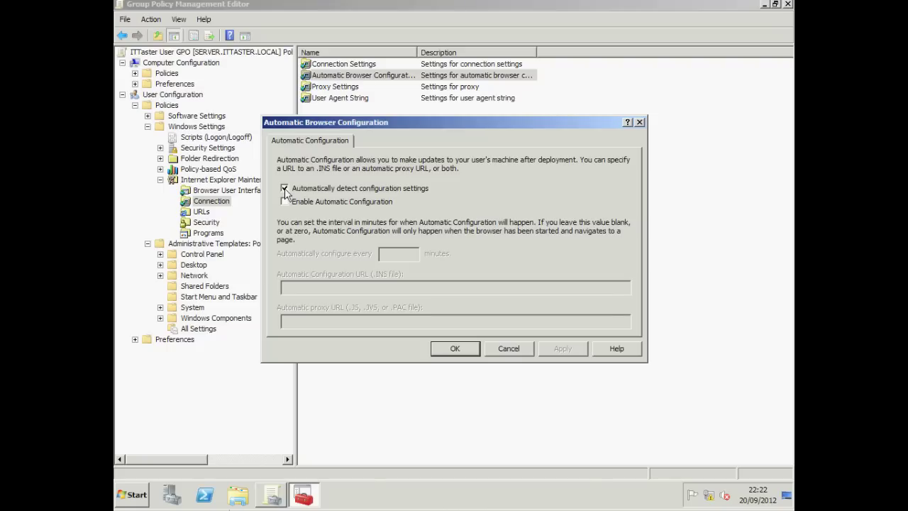
left_click(284, 189)
left_click(445, 348)
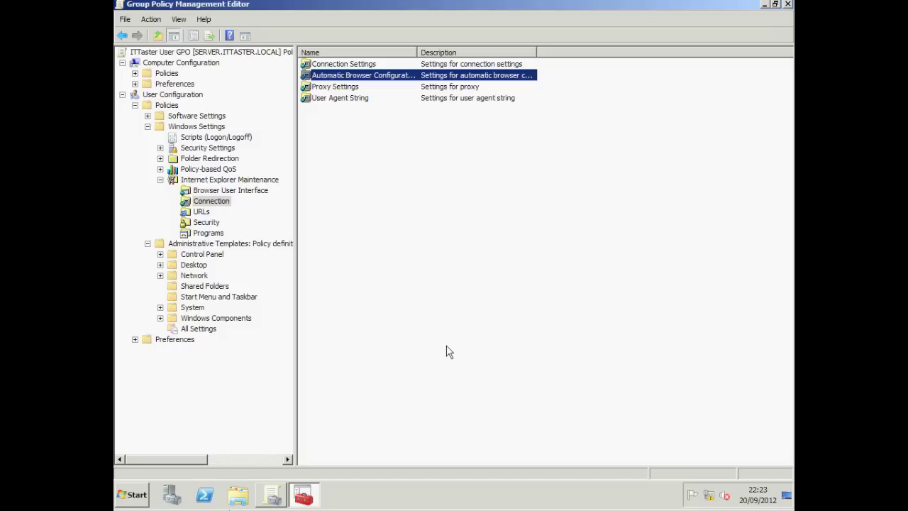
left_click(202, 212)
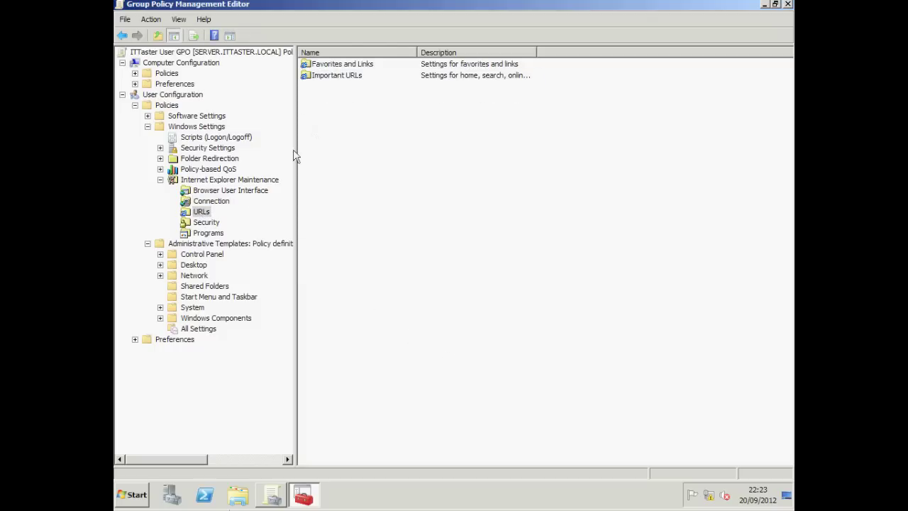
double_click(322, 78)
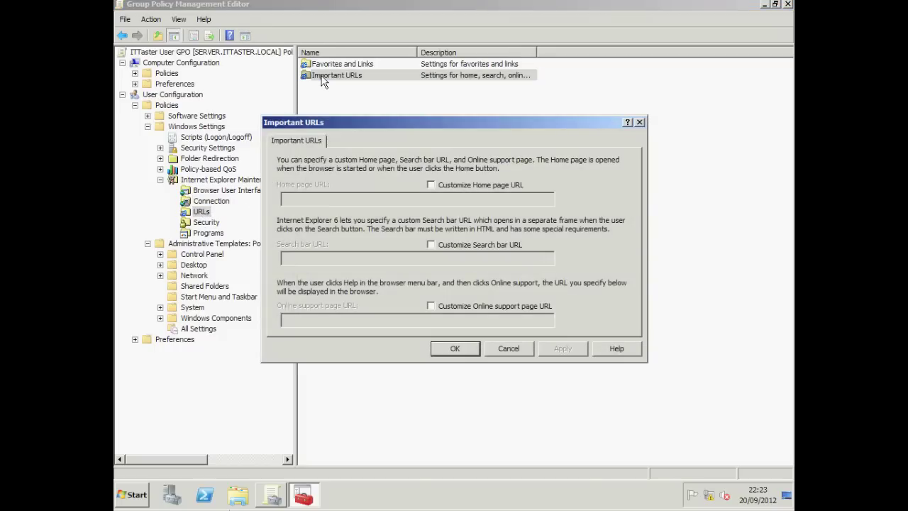
left_click(432, 185)
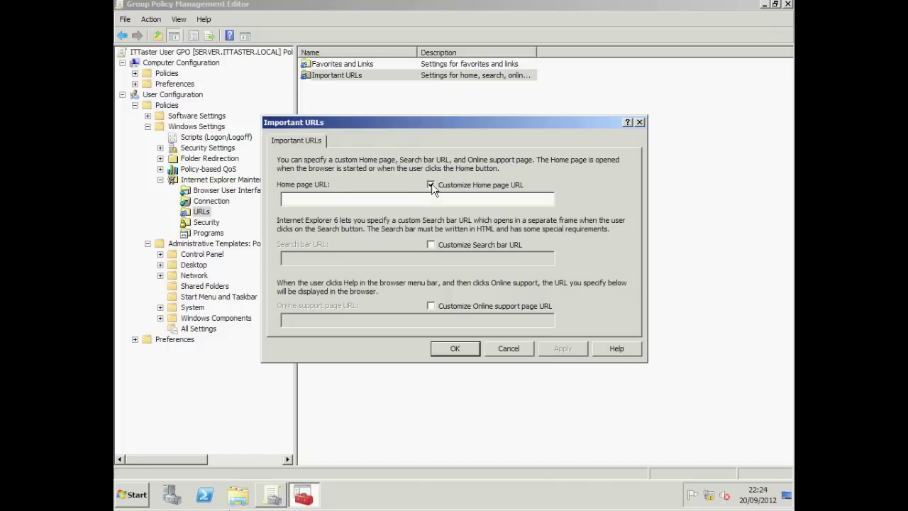
left_click(295, 200)
type("http://www.google.co.uk")
left_click(455, 349)
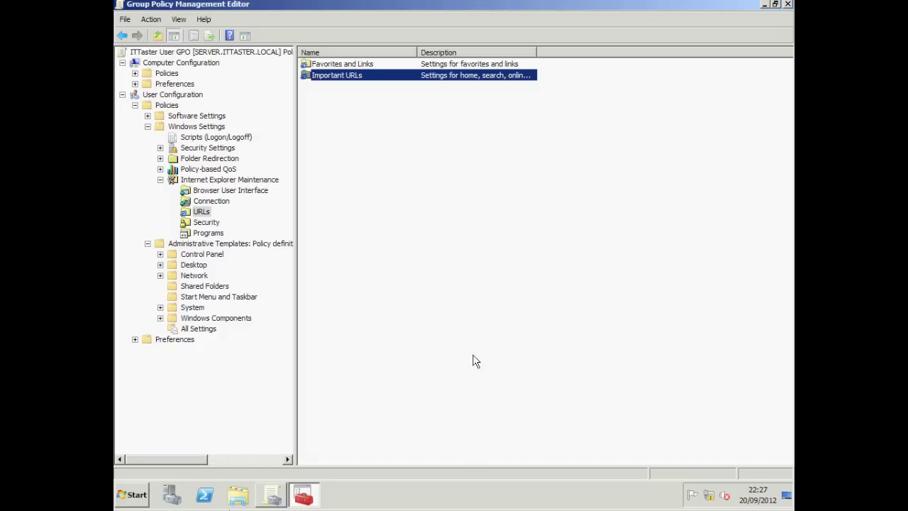
Under Windows Components > Internet Explorer, set Disable changing proxy settings to Enabled.
left_click(160, 319)
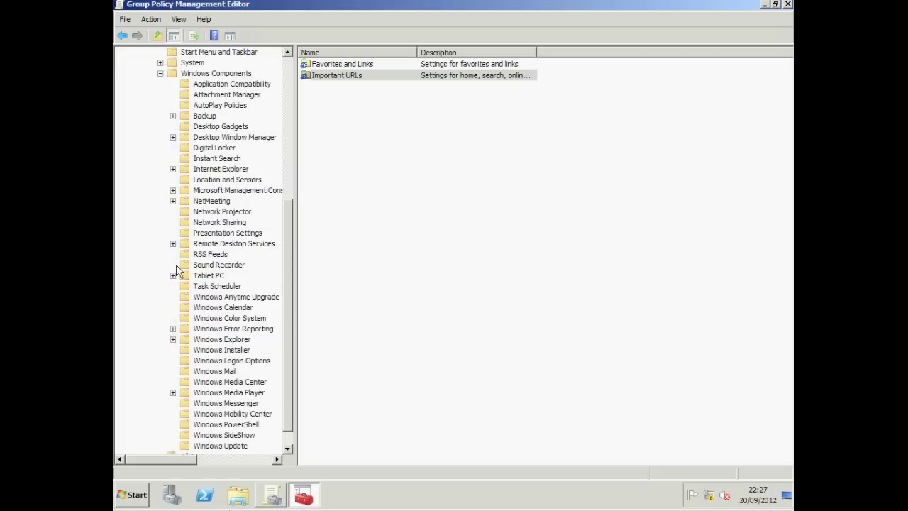
left_click(201, 174)
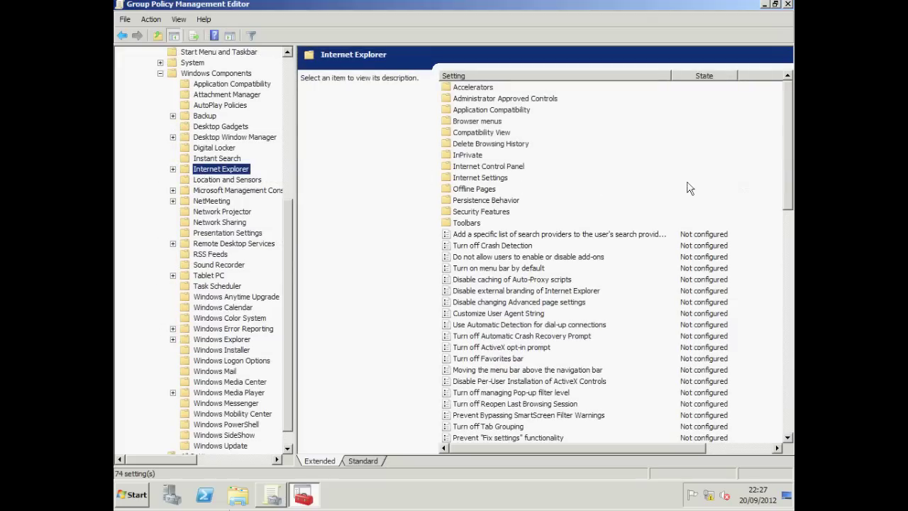
scroll(786, 193, "down", 2)
scroll(791, 410, "down", 12)
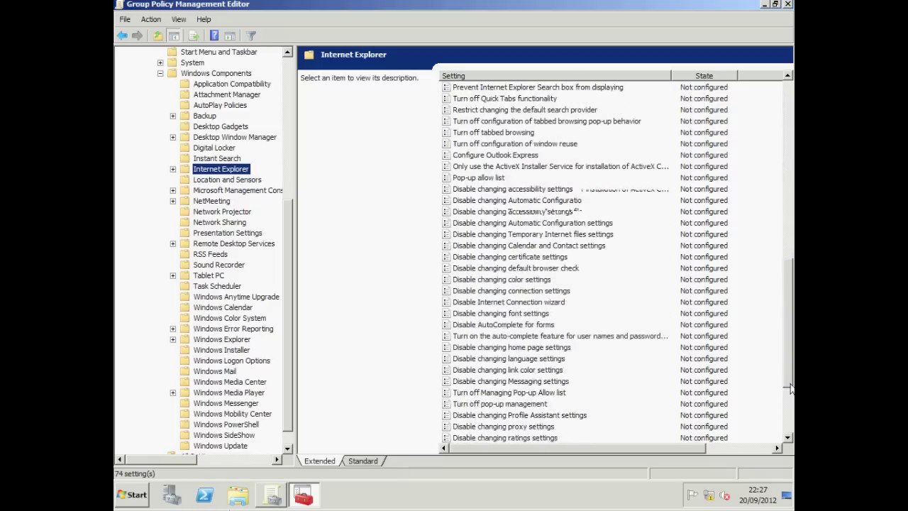
scroll(791, 411, "down", 1)
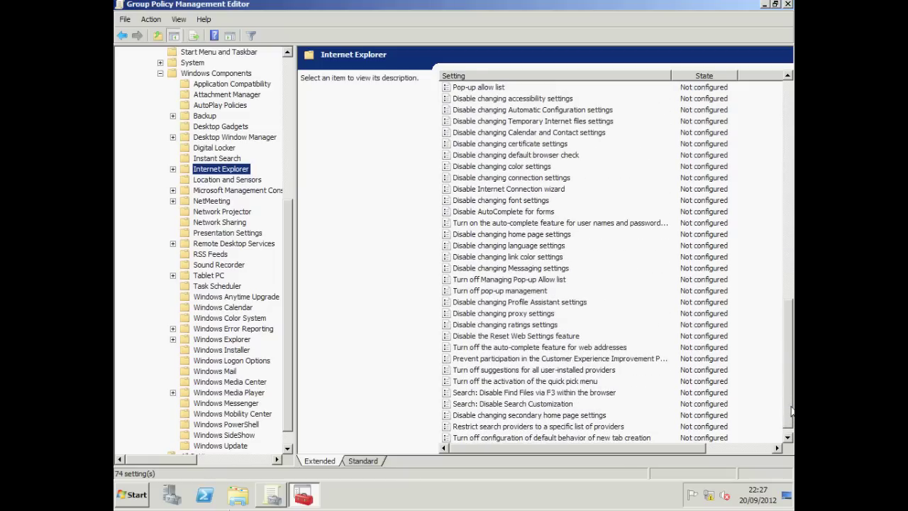
left_click(485, 316)
double_click(485, 316)
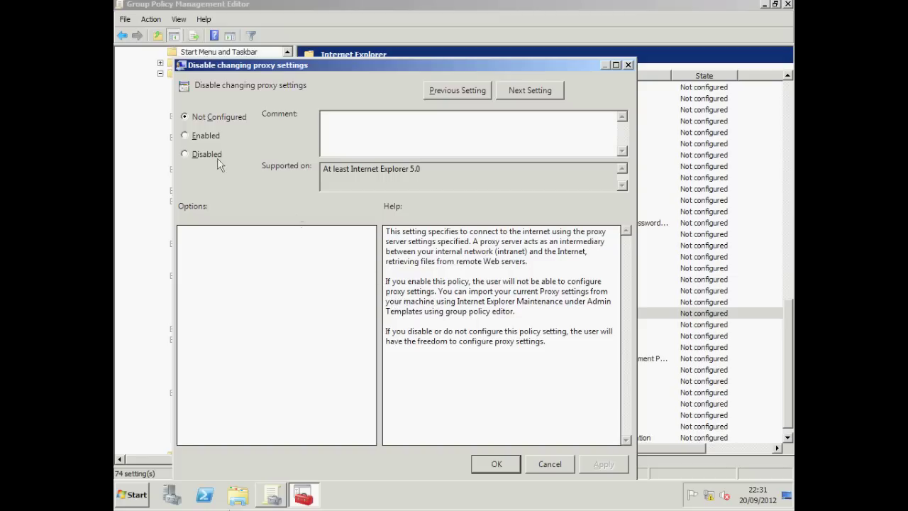
left_click(185, 137)
left_click(495, 464)
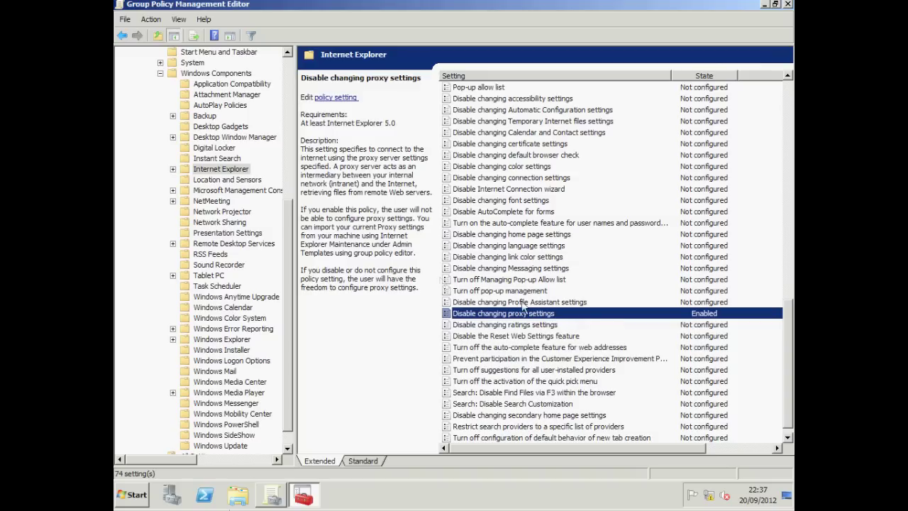
left_click(161, 73)
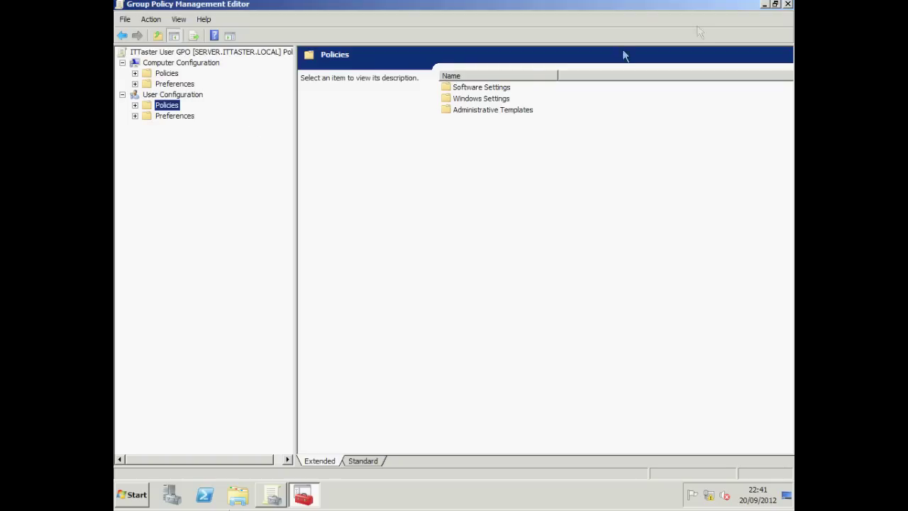
Close the Group Policy Management Editor window for the ITTaster User GPO.
left_click(787, 4)
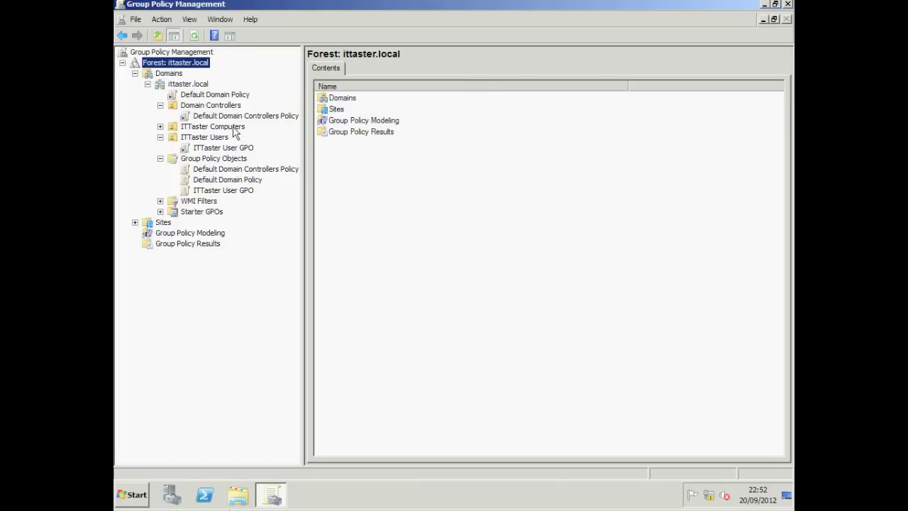
Create 'ITTaster Computers GPO' linked to the ITTaster Computers OU, and expand the OU to show it.
right_click(234, 127)
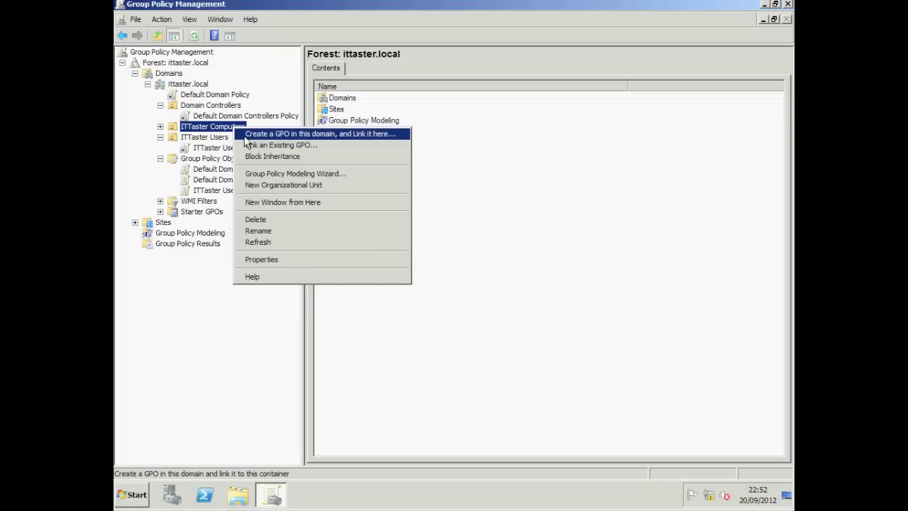
left_click(245, 136)
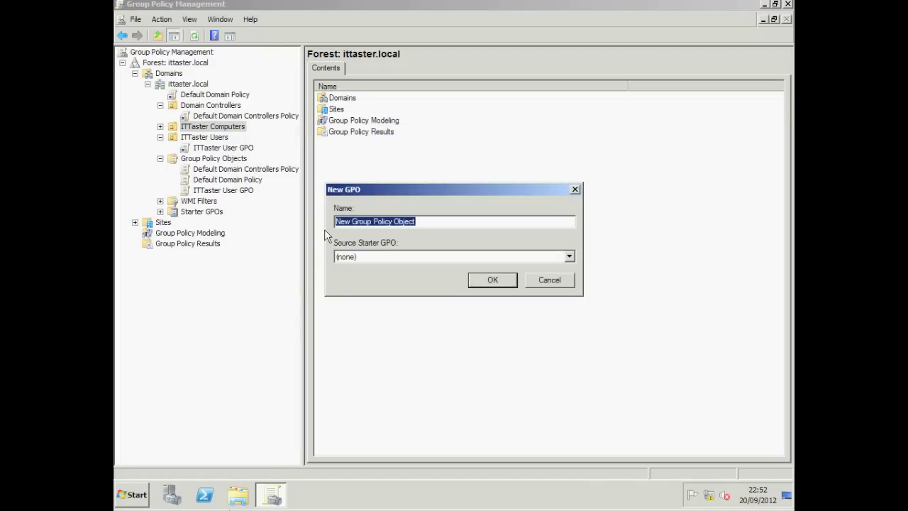
type("ITT")
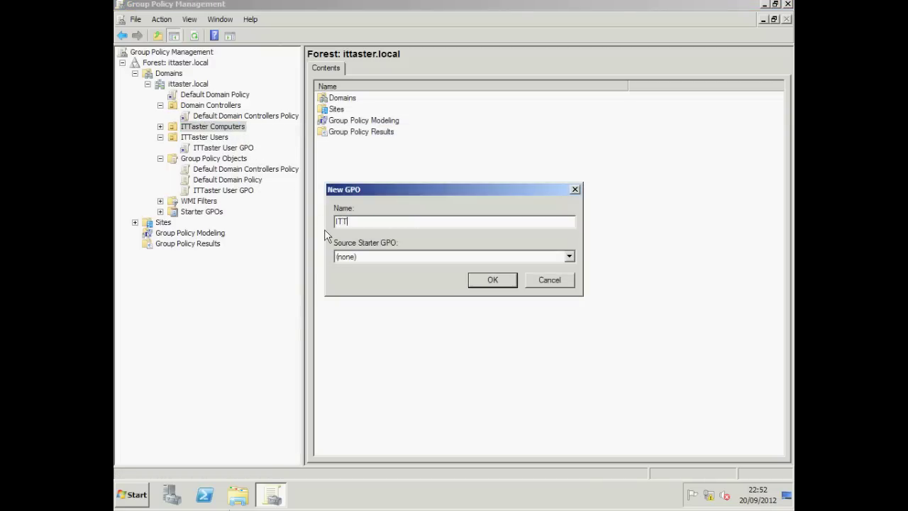
type("aster Computers GPO")
left_click(491, 279)
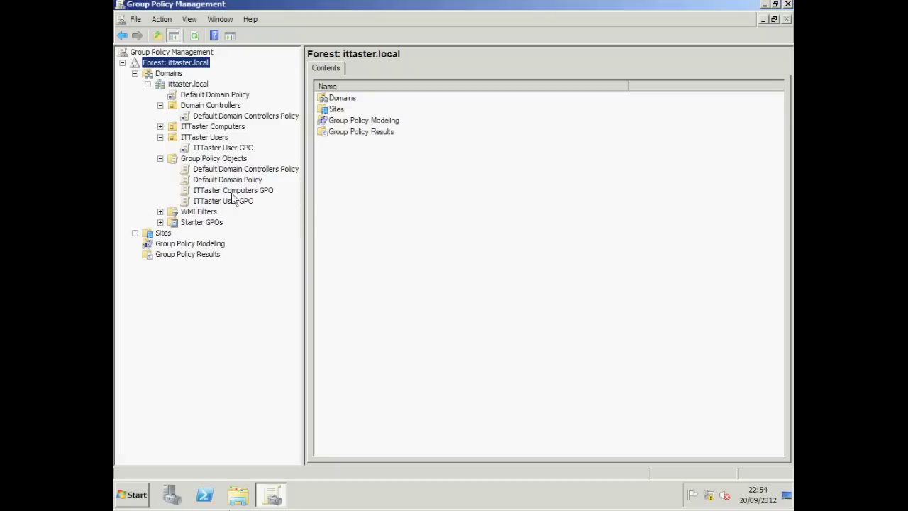
left_click(161, 127)
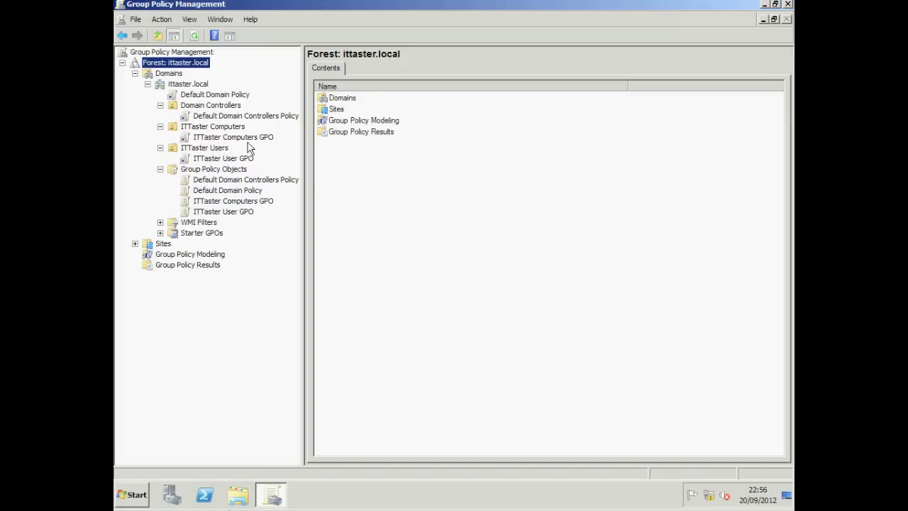
Open ITTaster Computers GPO in a maximized Group Policy Management Editor.
right_click(245, 137)
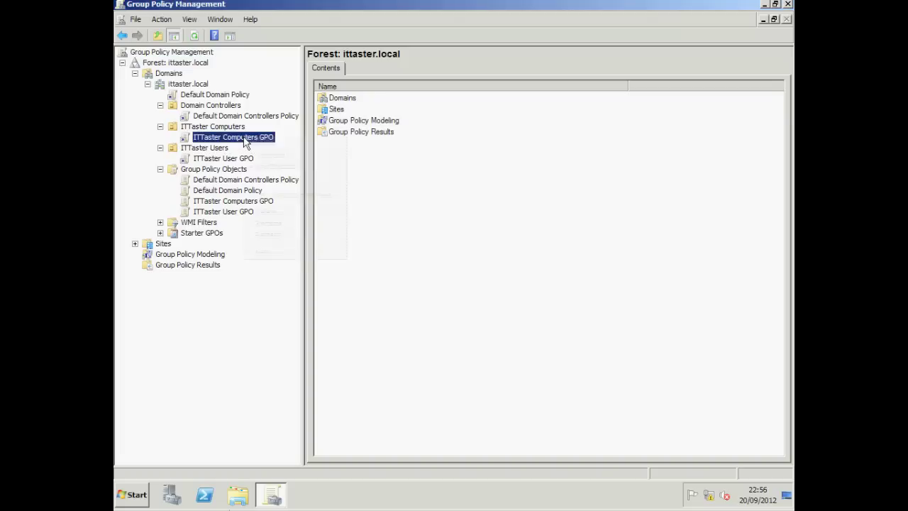
left_click(263, 144)
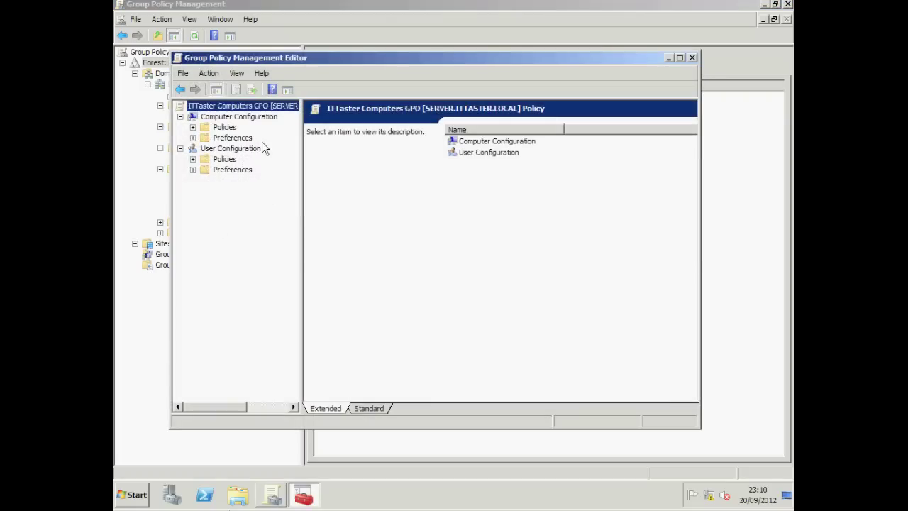
left_click(680, 58)
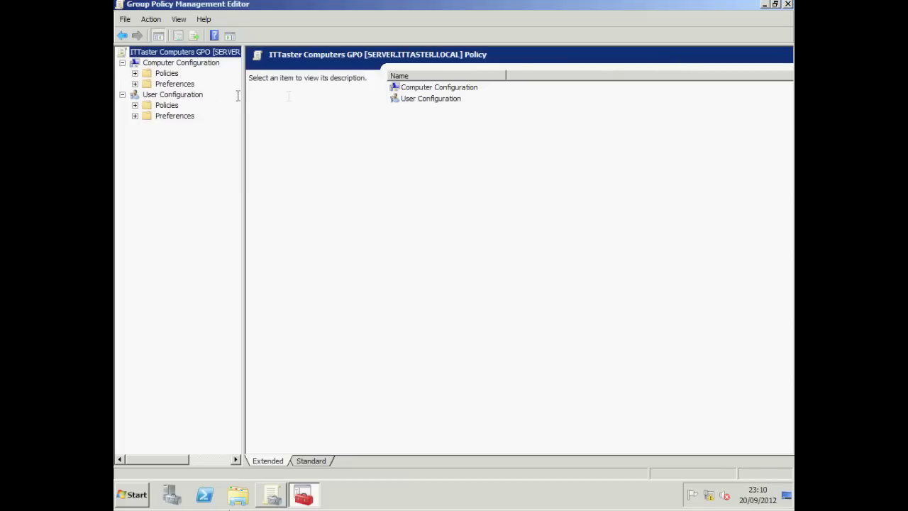
Go to Computer Configuration > Policies > Administrative Templates > System > System Restore.
left_click(135, 73)
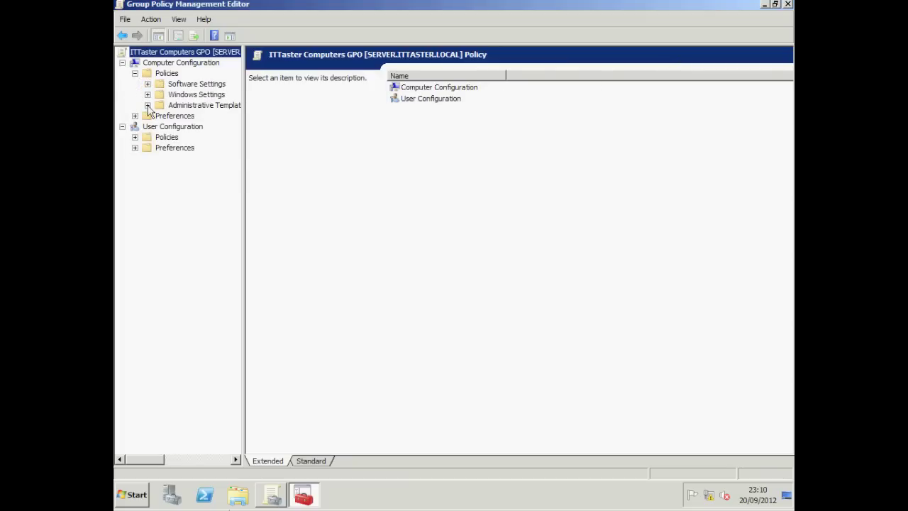
left_click(147, 105)
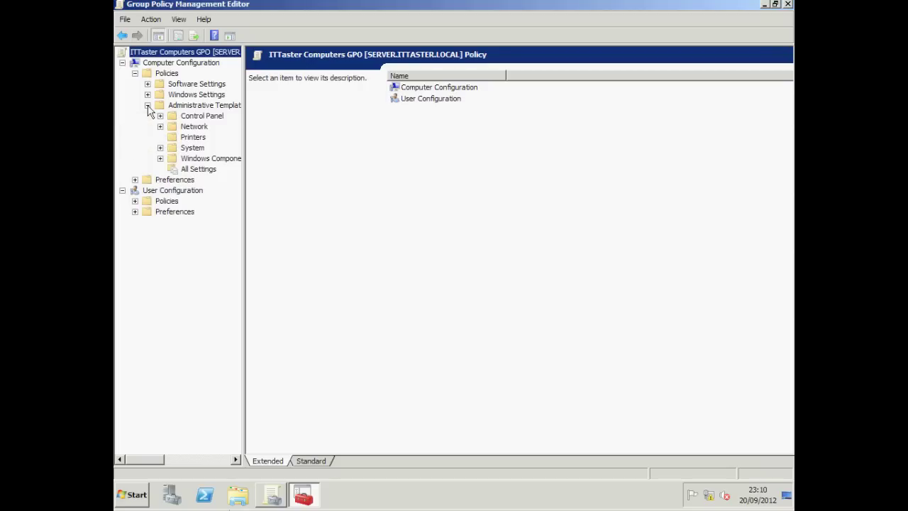
left_click(160, 148)
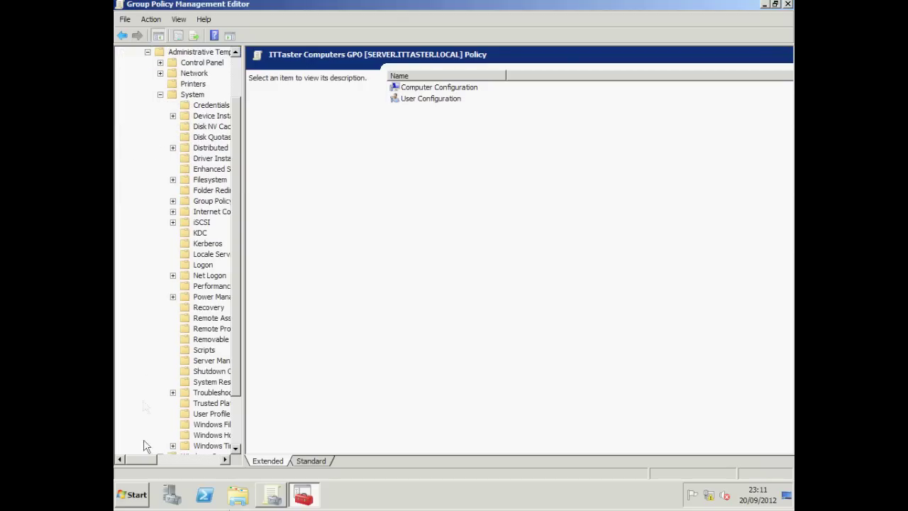
left_click_drag(149, 460, 167, 461)
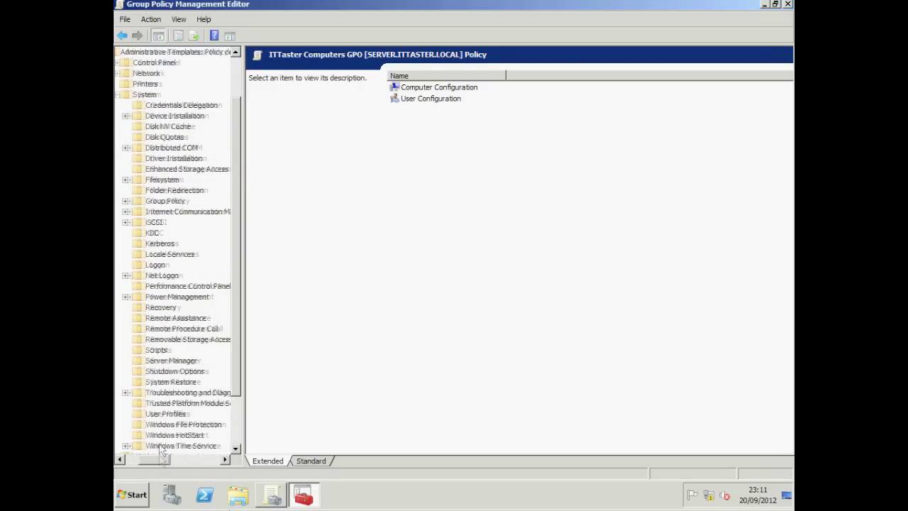
left_click(157, 383)
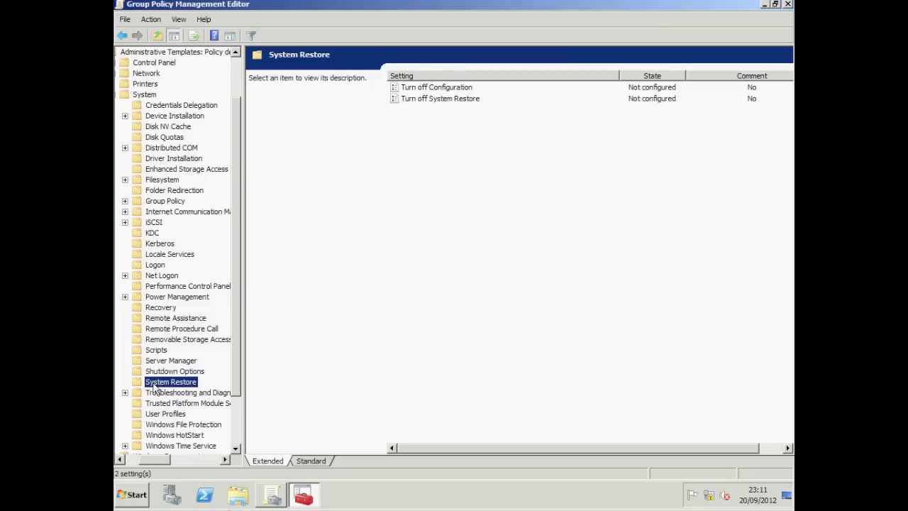
Set the Turn off System Restore policy to Enabled and save it.
left_click(418, 102)
right_click(419, 103)
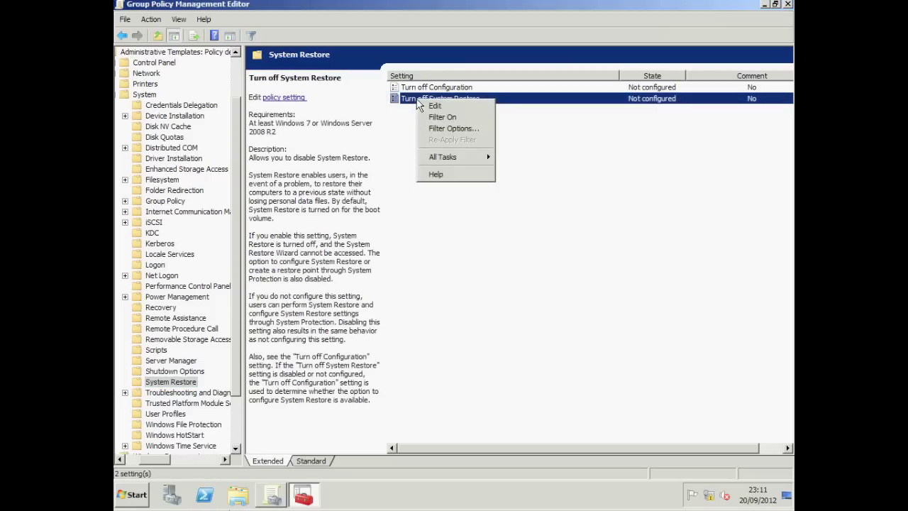
left_click(433, 107)
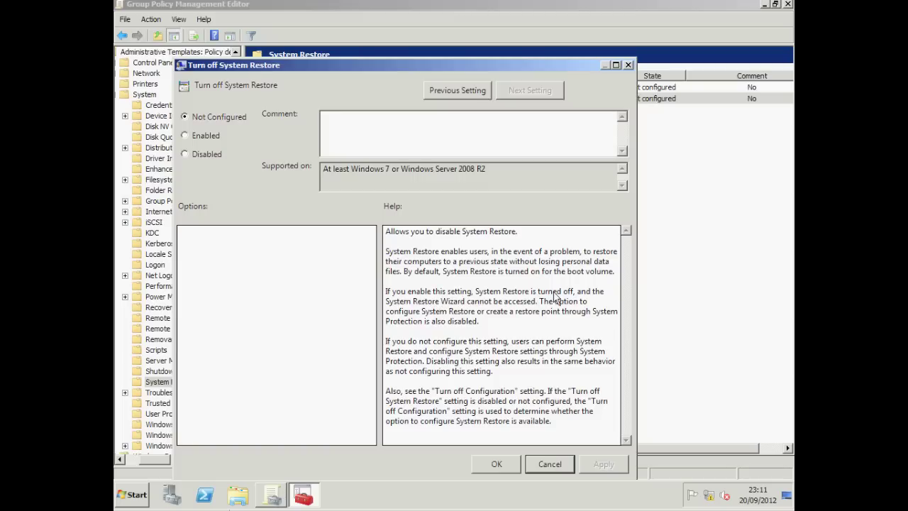
left_click(184, 136)
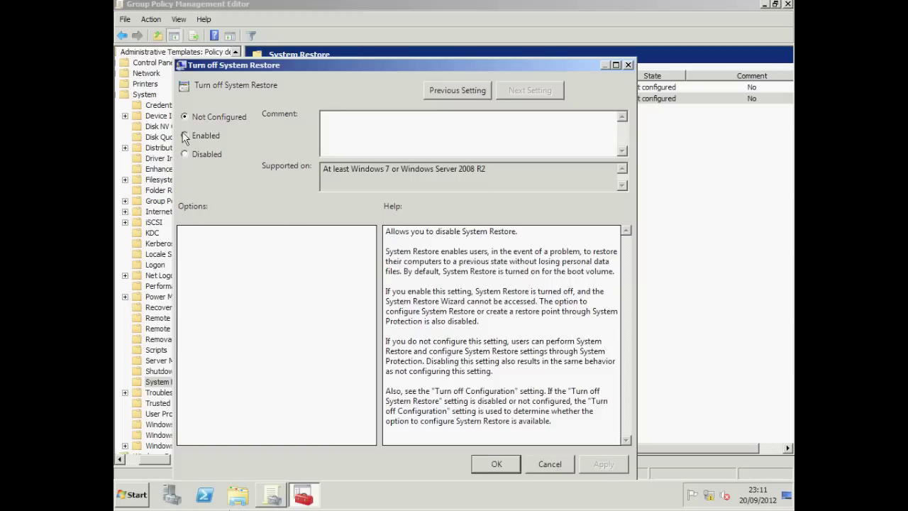
left_click(496, 464)
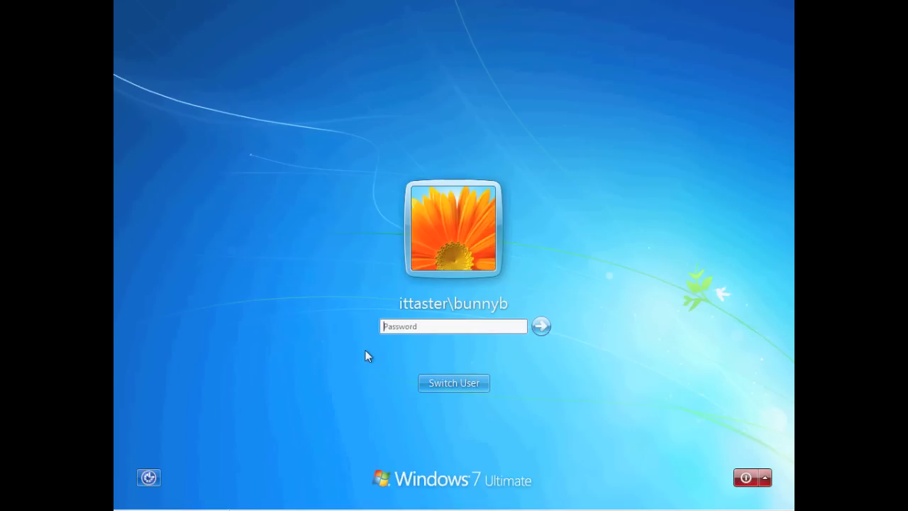
Sign in as the test user, launch Control Panel via 'control' search, and dismiss both restriction errors.
type("••••••••••••••")
key("Return")
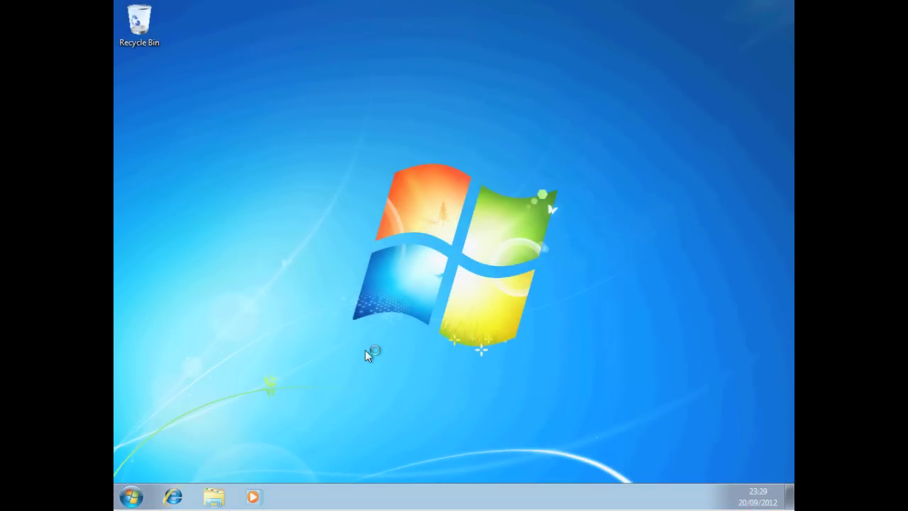
left_click(132, 497)
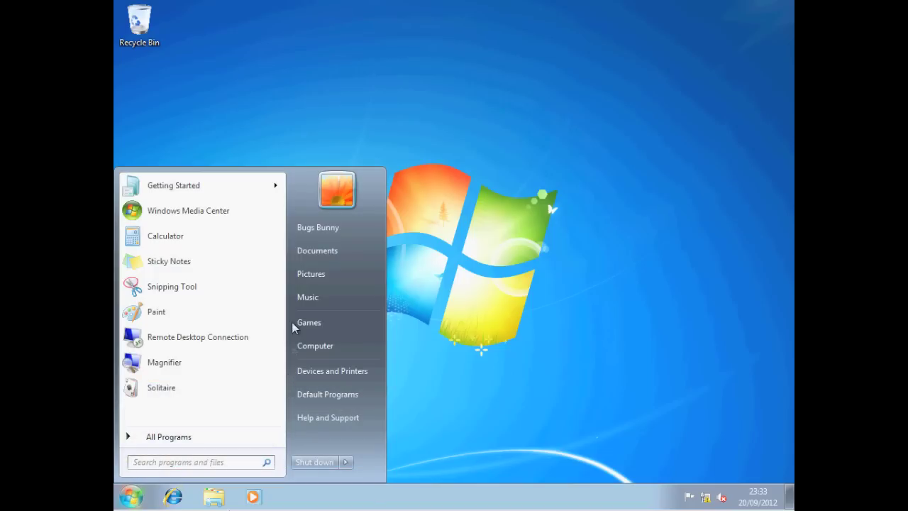
left_click(186, 463)
type("control")
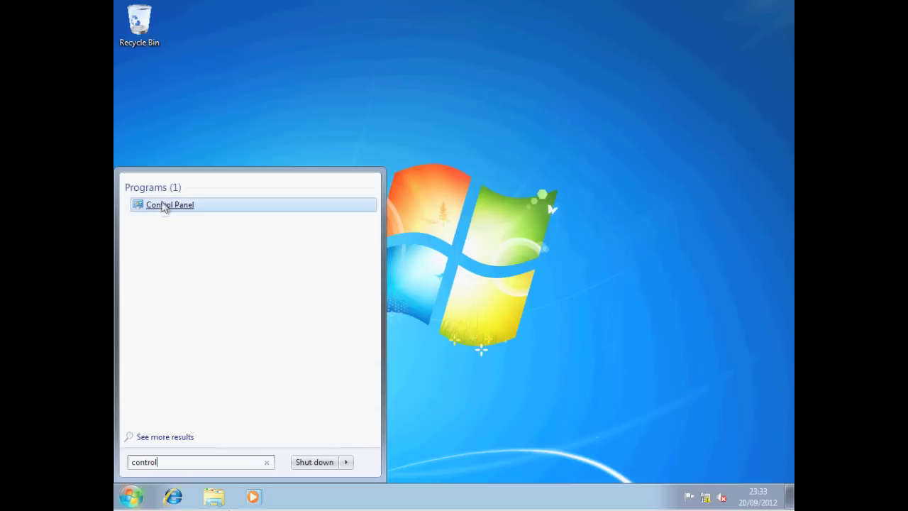
left_click(163, 206)
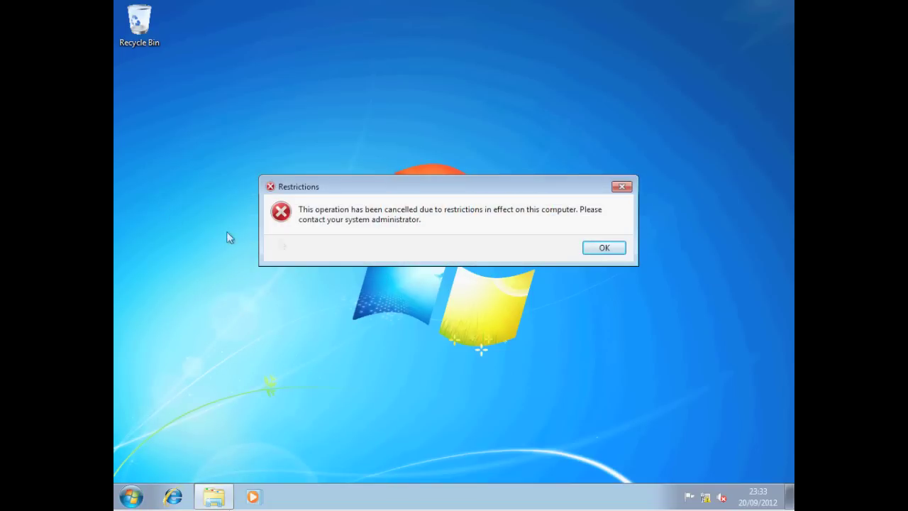
left_click(603, 251)
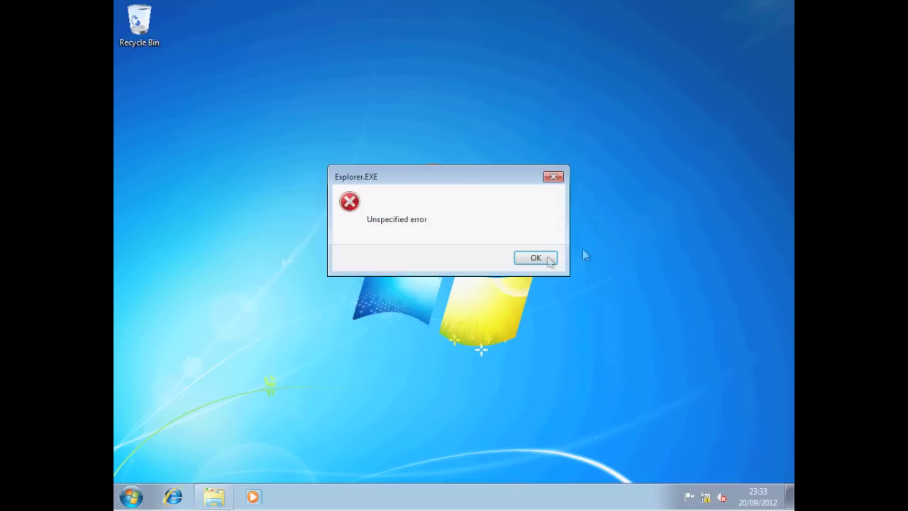
left_click(542, 260)
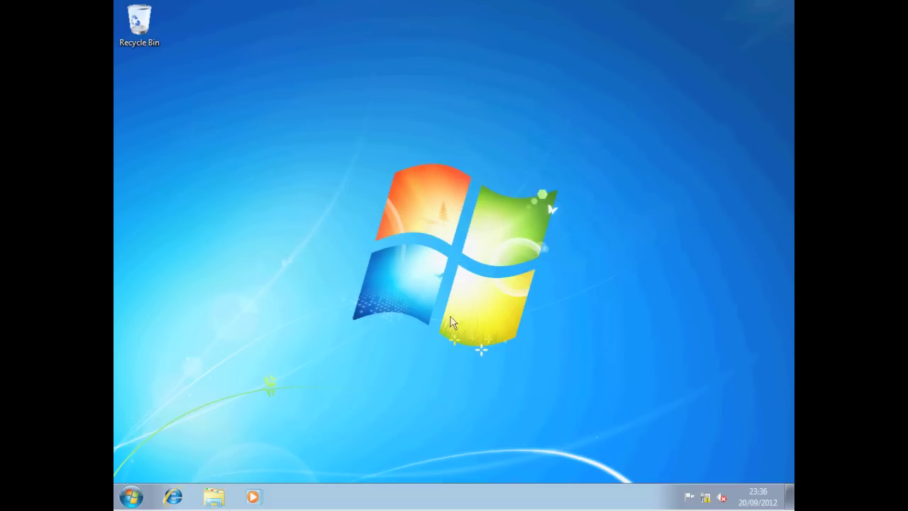
Open Internet Explorer's LAN settings to check the greyed-out proxy 'proxy' on port 8080.
left_click(175, 497)
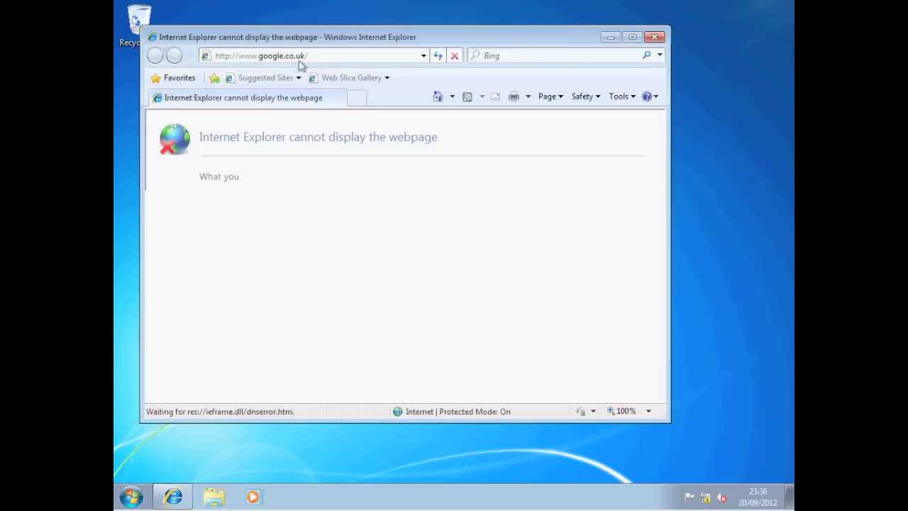
left_click(619, 99)
left_click(532, 331)
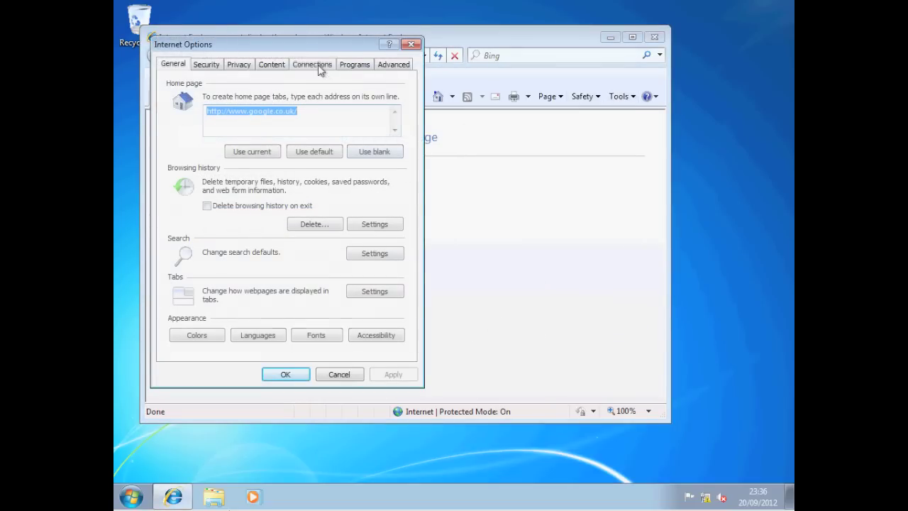
left_click(312, 64)
left_click(362, 304)
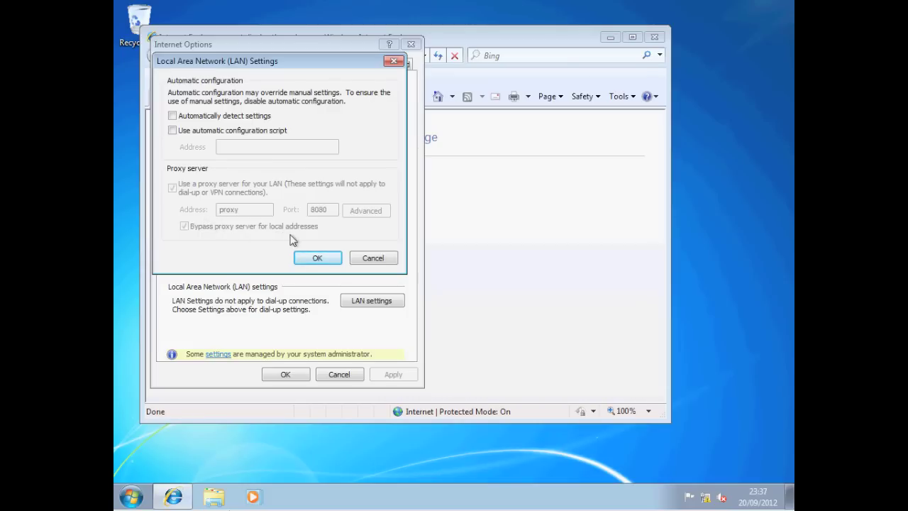
Close LAN settings, Internet Options and Internet Explorer.
left_click(315, 258)
left_click(284, 375)
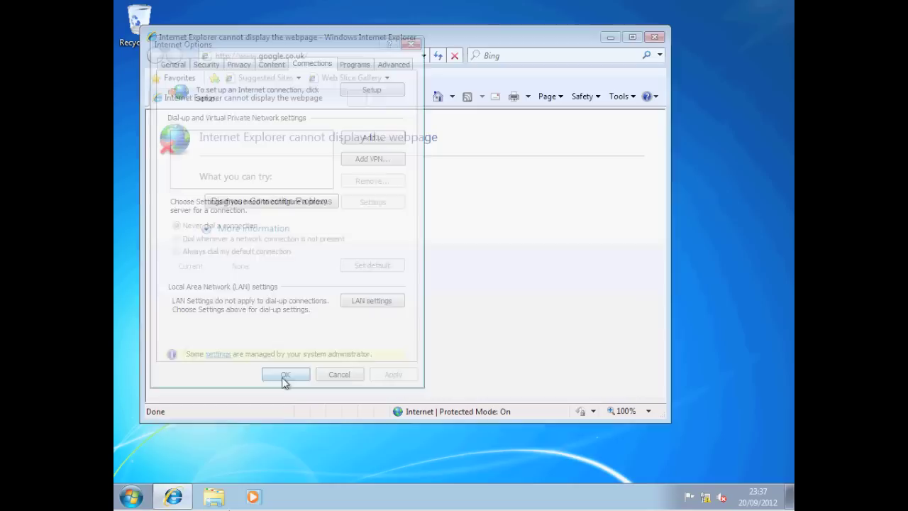
left_click(655, 37)
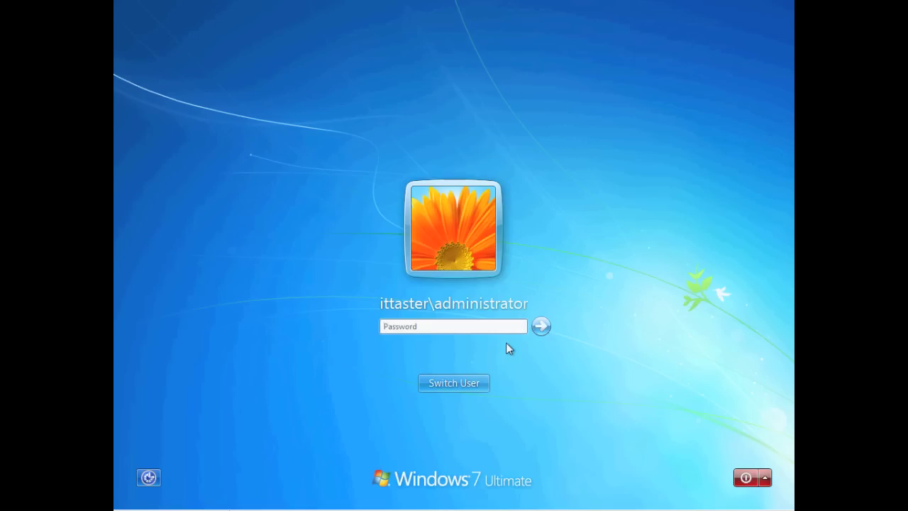
Sign in as the domain administrator, open Control Panel from Start, then close it.
type("************")
key("Return")
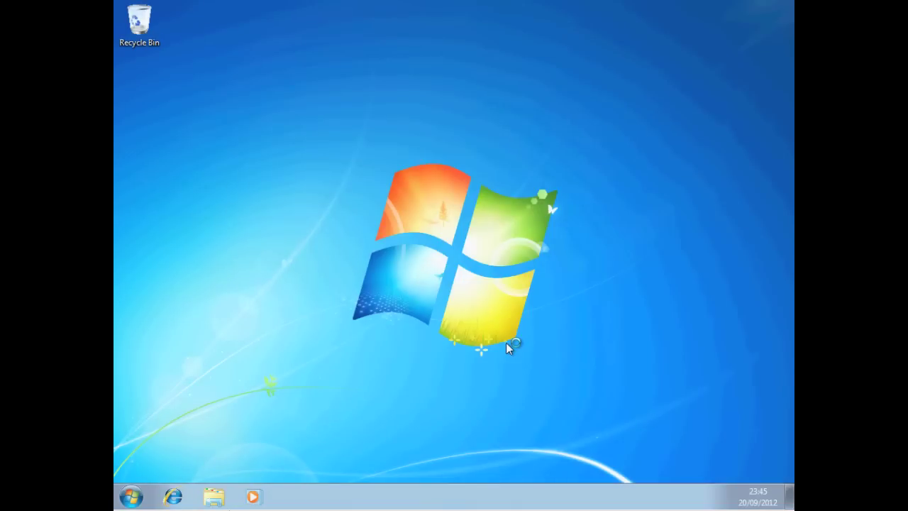
left_click(139, 495)
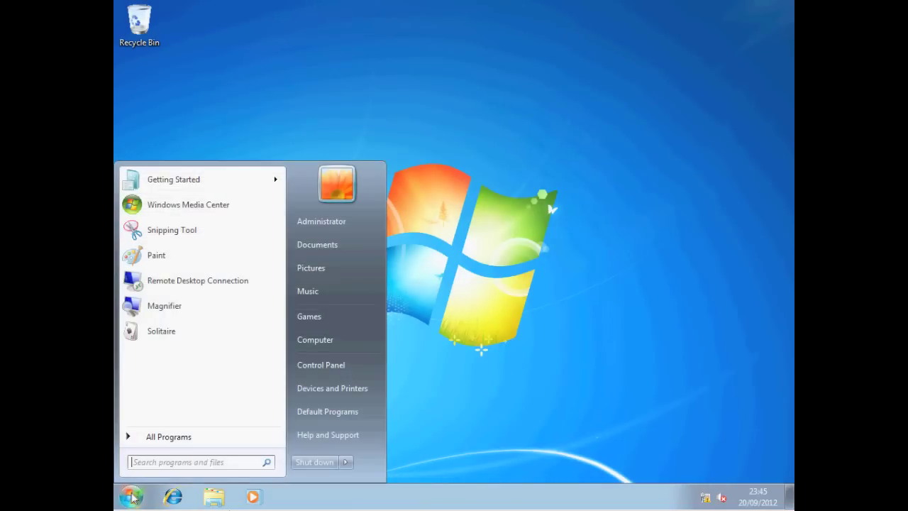
left_click(312, 366)
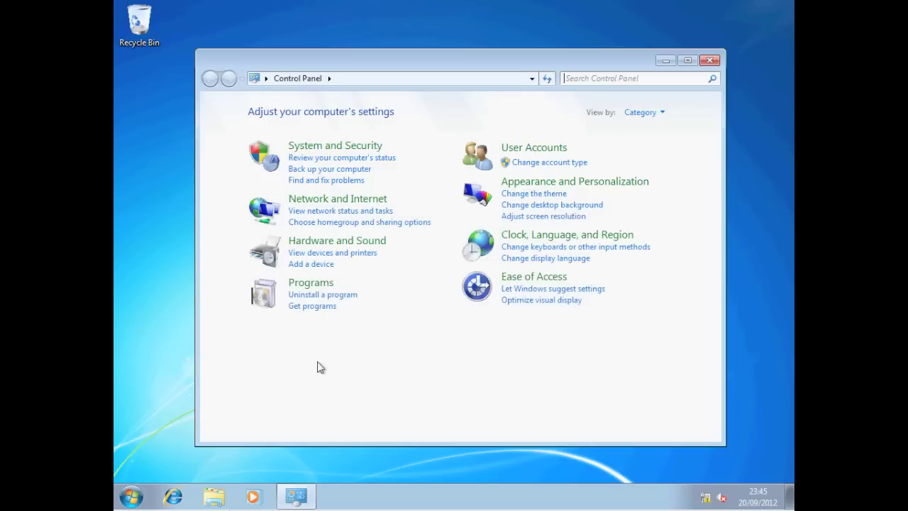
left_click(709, 61)
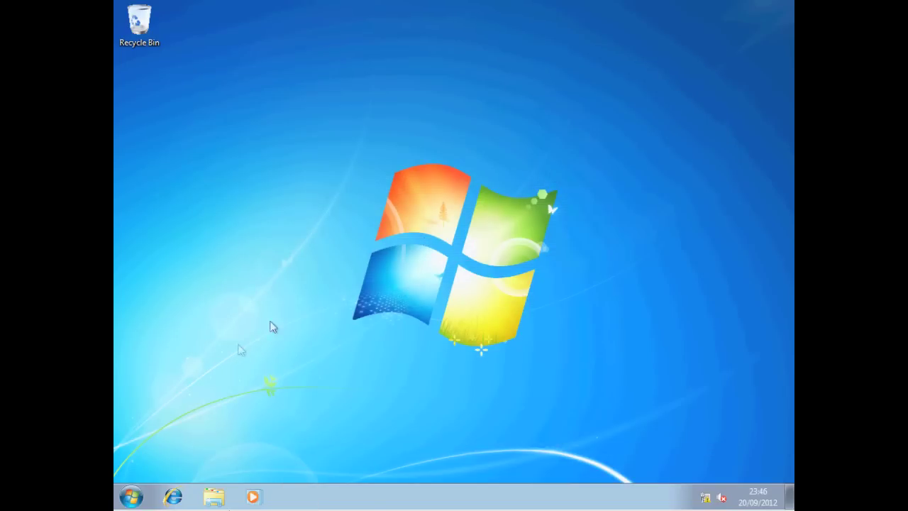
Launch System Restore from All Programs > Accessories > System Tools.
left_click(133, 497)
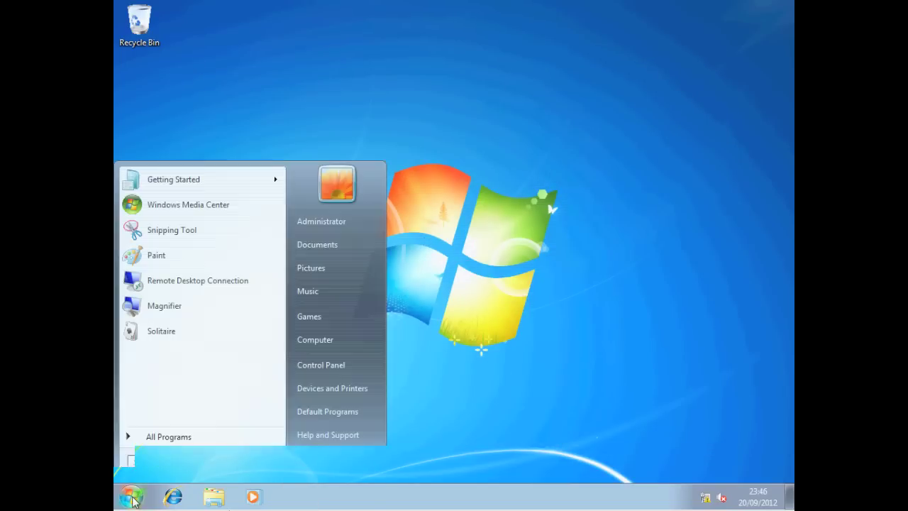
left_click(151, 439)
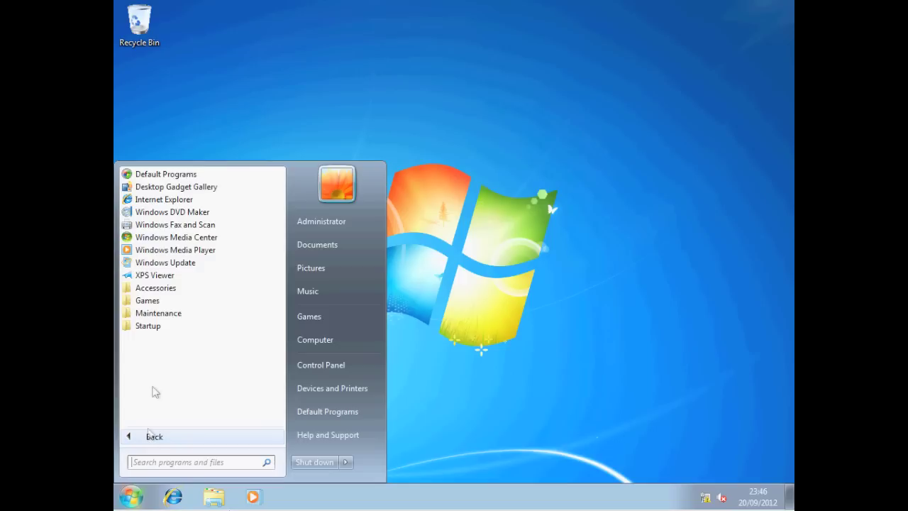
left_click(149, 288)
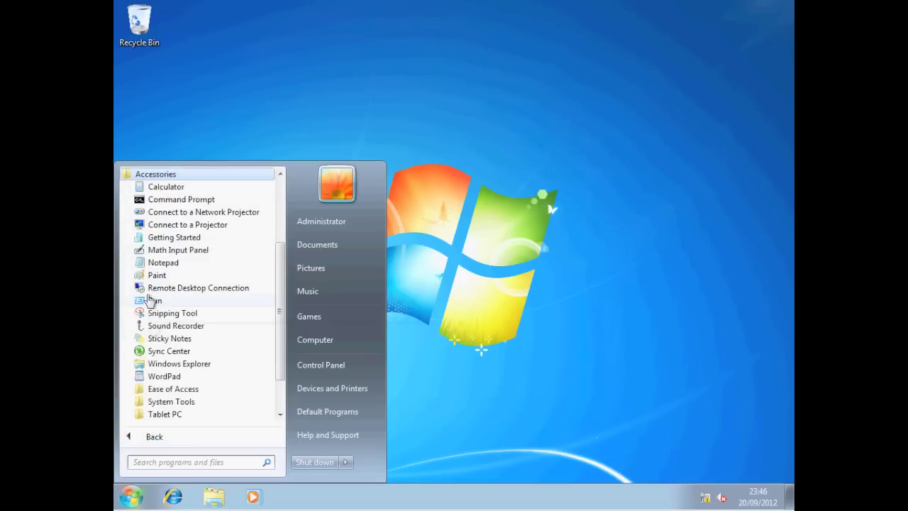
left_click(158, 402)
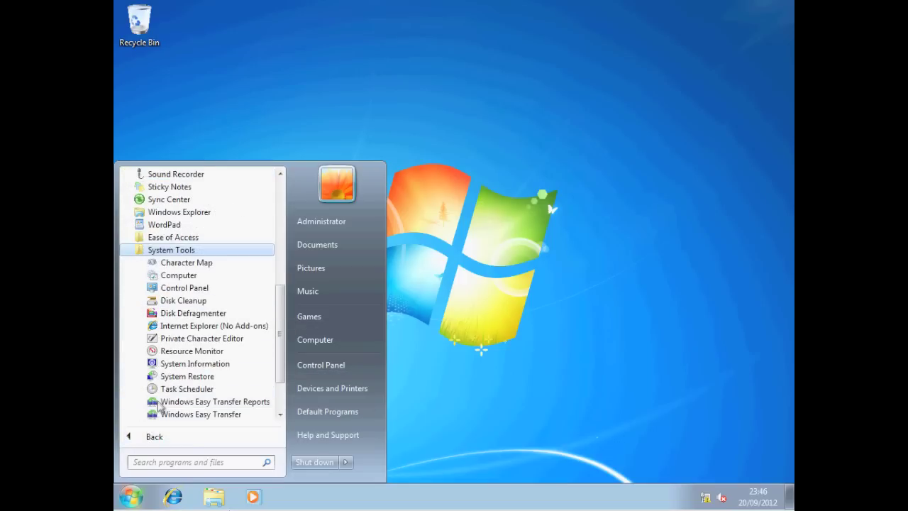
left_click(169, 377)
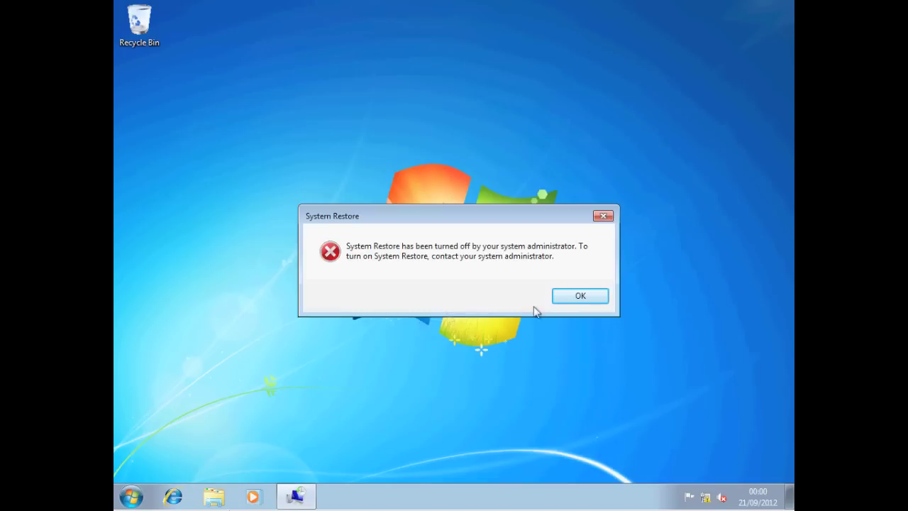
Dismiss the 'turned off by administrator' message and open Control Panel from Start.
left_click(579, 298)
left_click(132, 499)
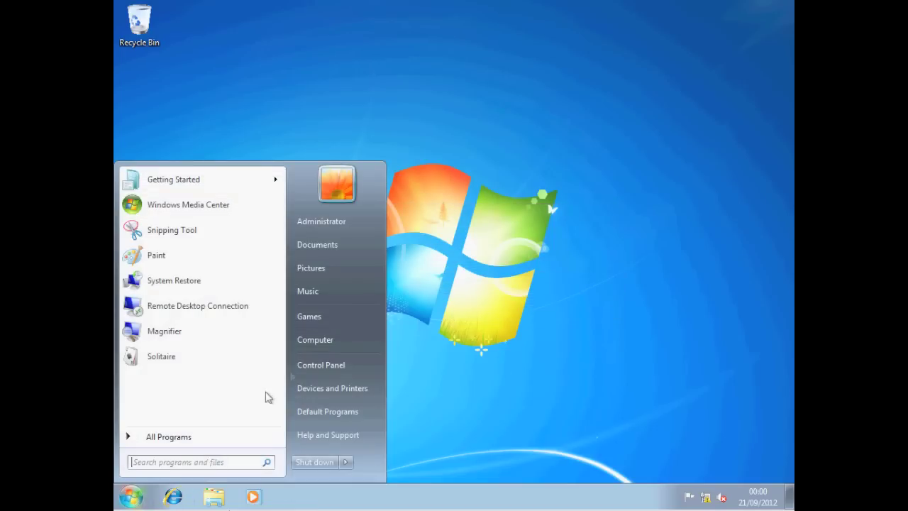
left_click(306, 366)
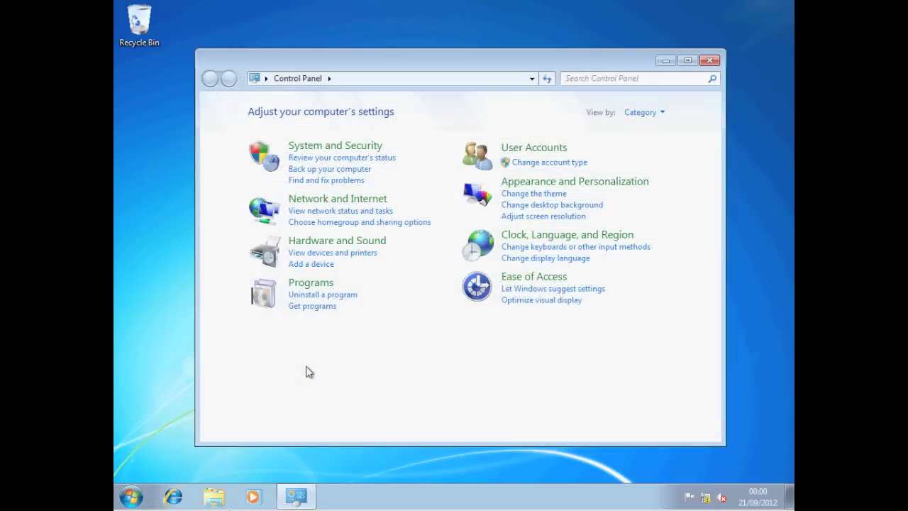